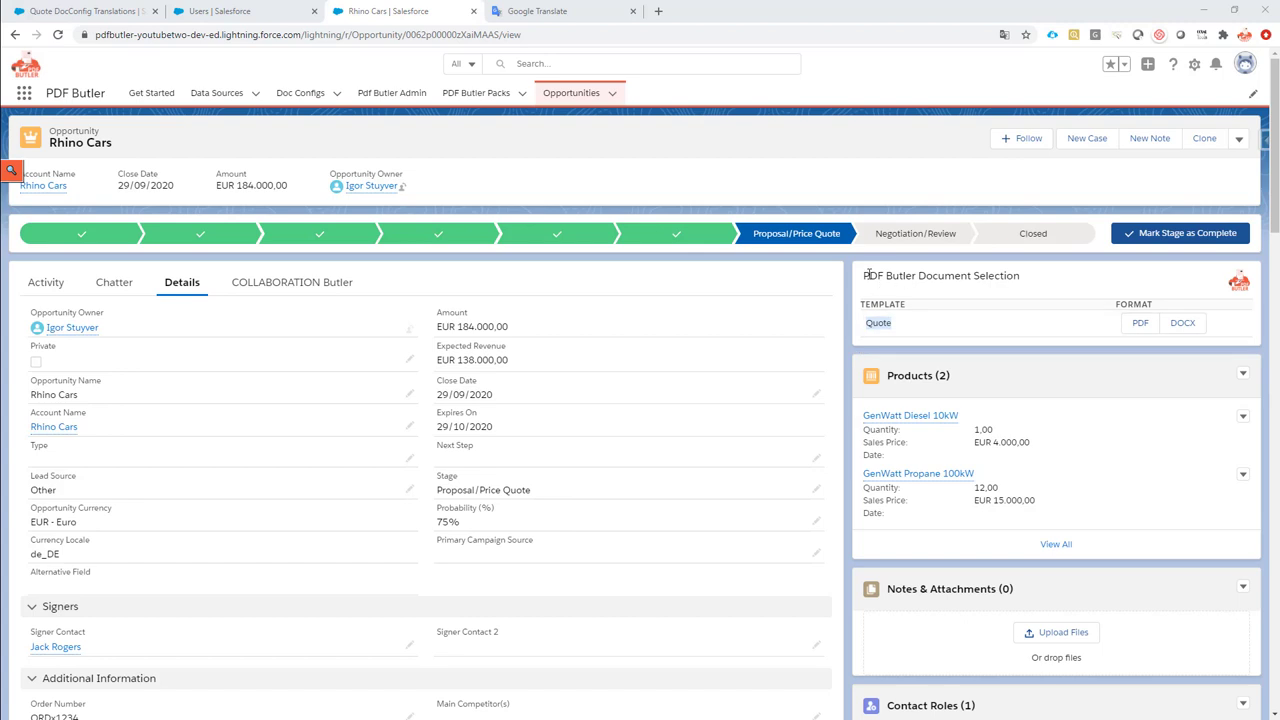
- Highlight the PDF Butler Document Selection component, then go to the Quote DocConfig Translations page
{"action": "left_click_drag", "start_coordinate": [866, 274], "coordinate": [1011, 279]}
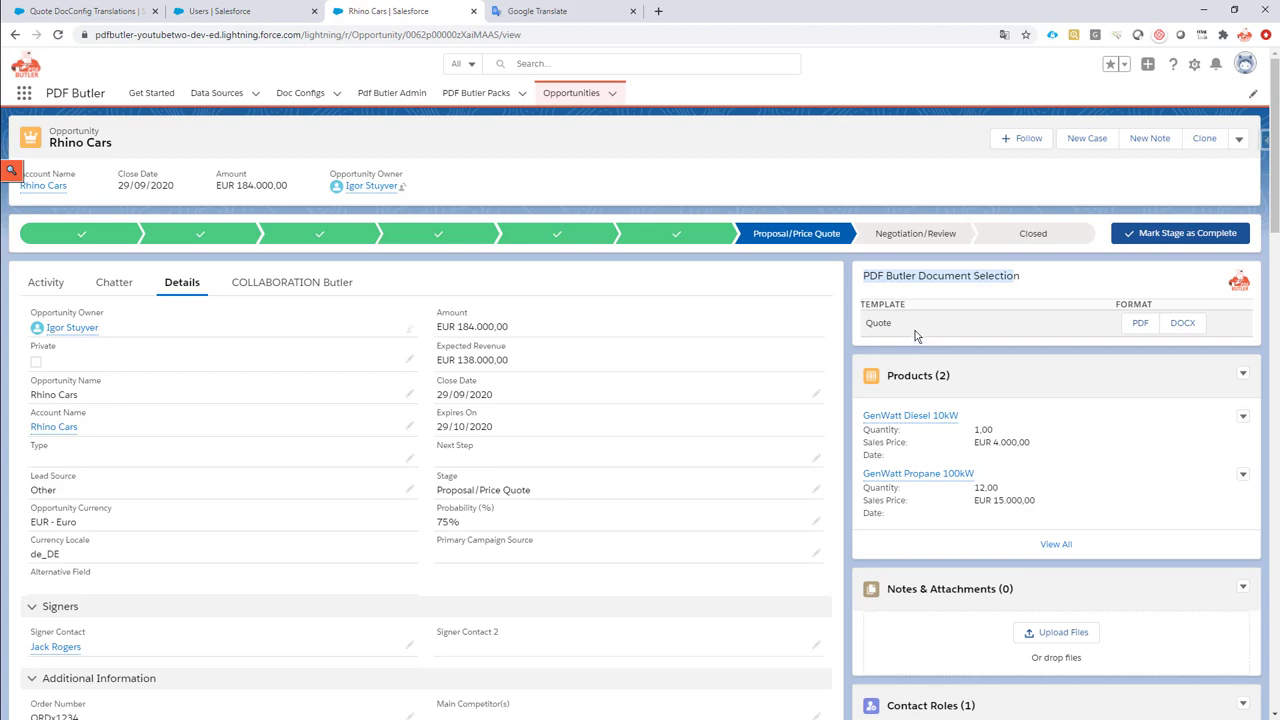
{"action": "left_click", "coordinate": [71, 16]}
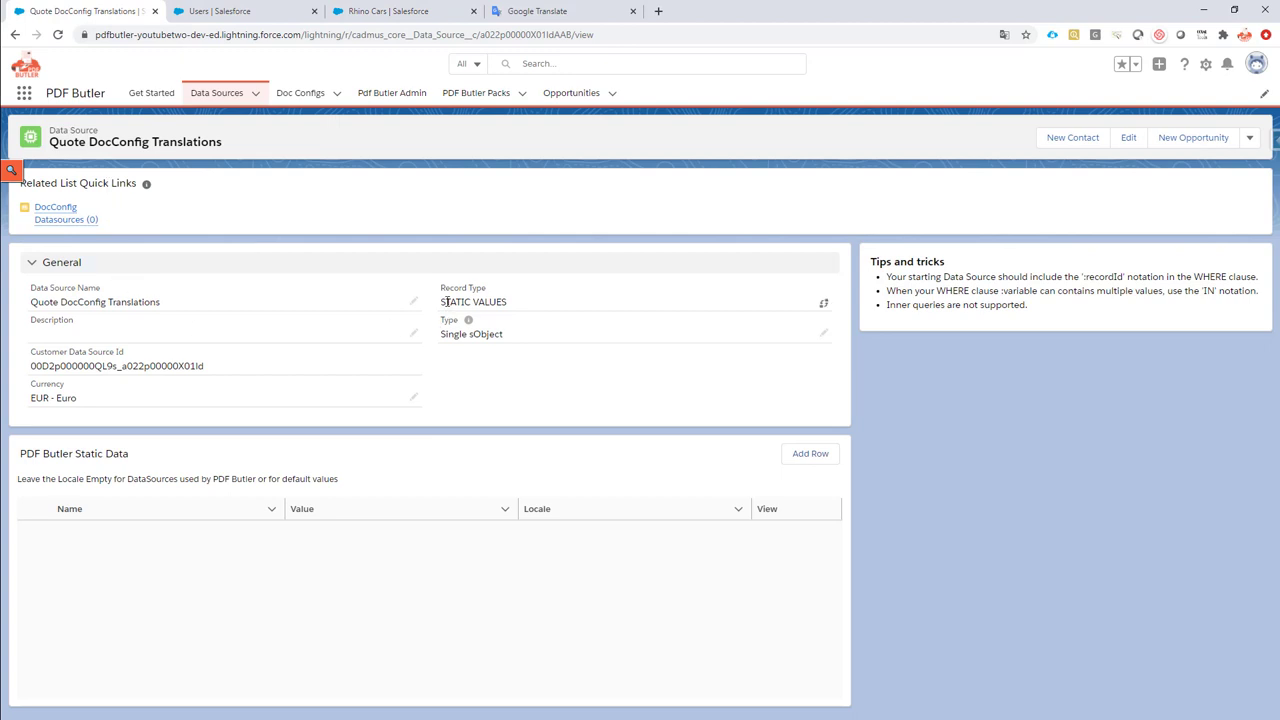
- Highlight the STATIC VALUES record type and static data section, then open the Quote doc config in a new tab
{"action": "left_click_drag", "start_coordinate": [441, 302], "coordinate": [507, 312]}
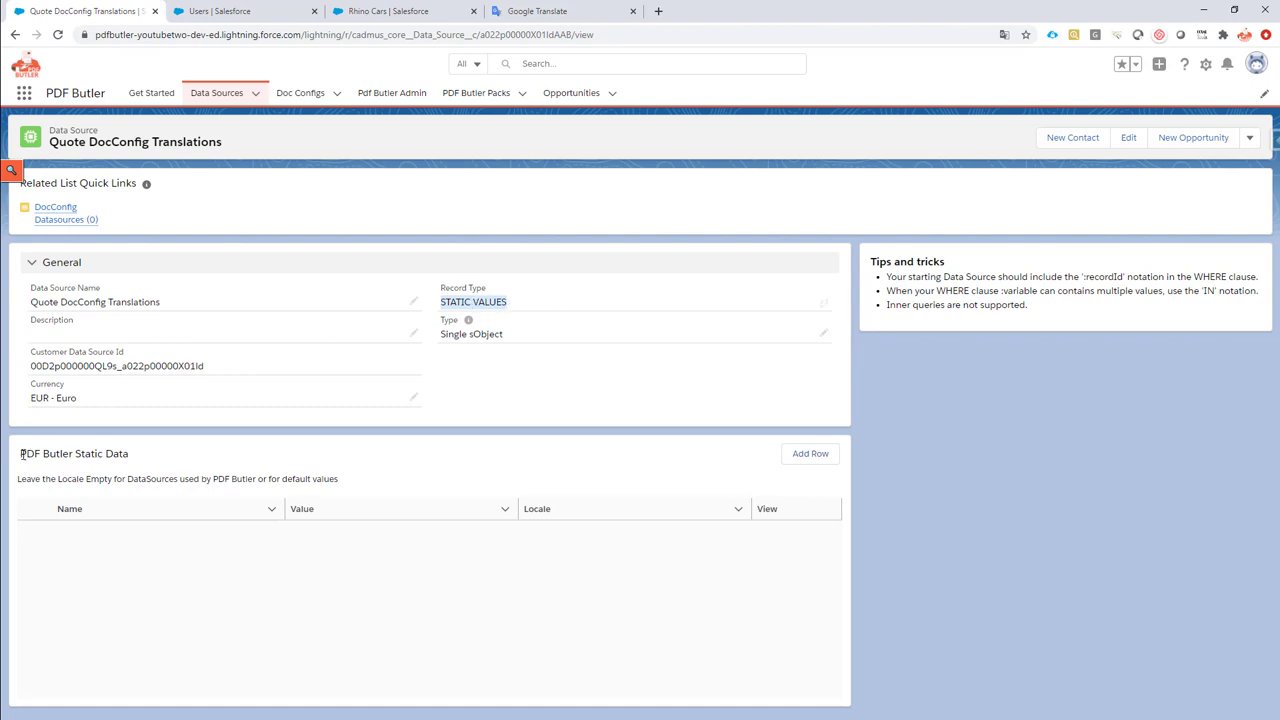
{"action": "left_click_drag", "start_coordinate": [21, 454], "coordinate": [172, 506]}
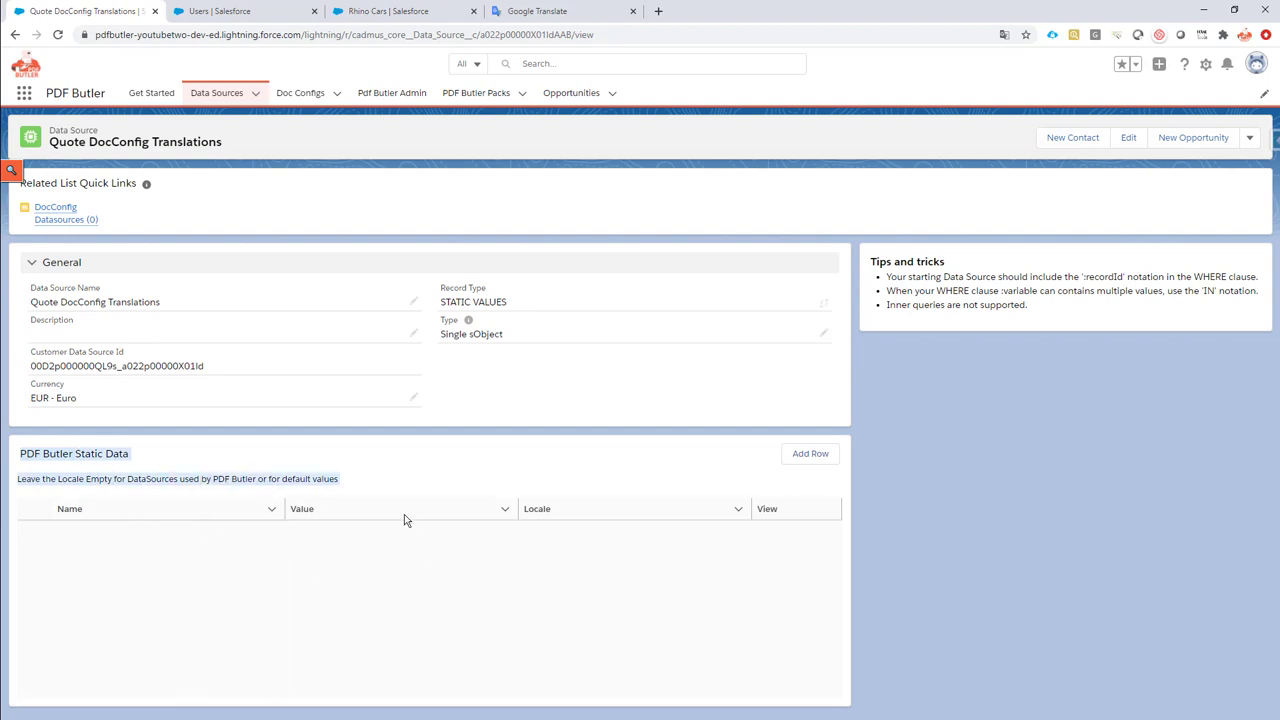
{"action": "left_click", "coordinate": [335, 95]}
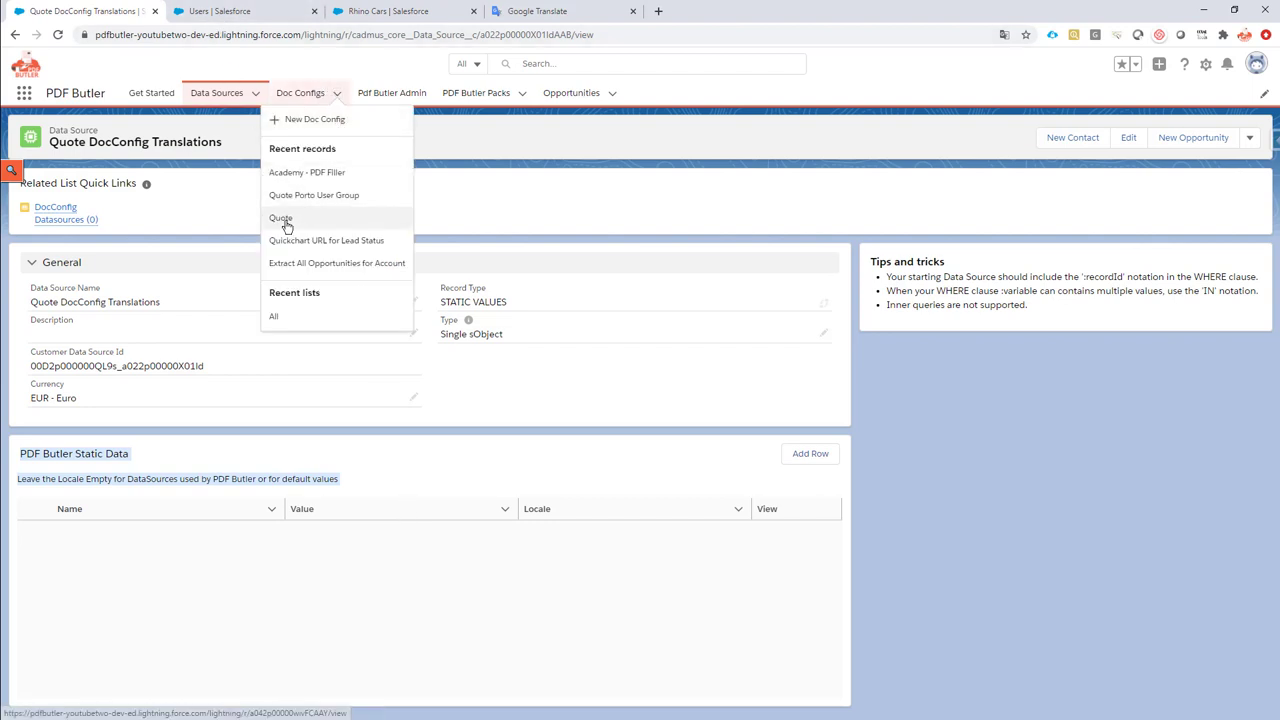
{"action": "right_click", "coordinate": [287, 224]}
{"action": "left_click", "coordinate": [310, 229]}
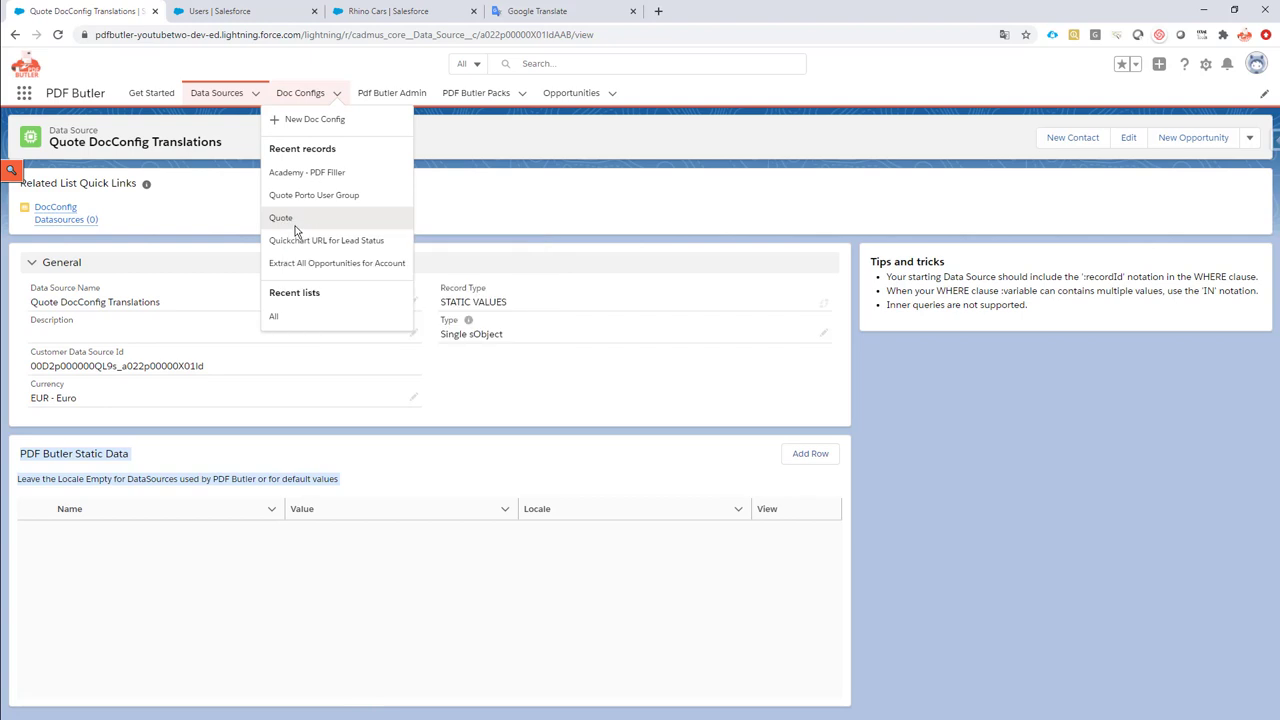
- View the Quote doc config's name, then return to the translations data source
{"action": "left_click", "coordinate": [222, 14]}
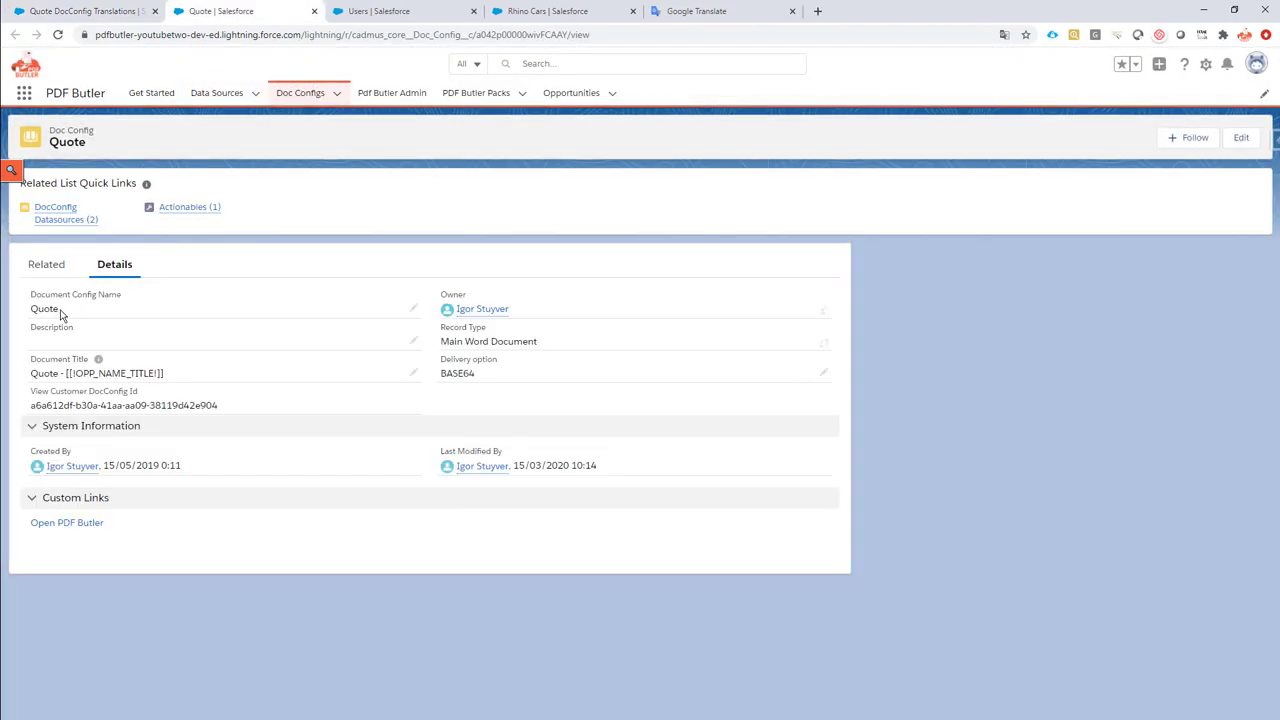
{"action": "left_click_drag", "start_coordinate": [60, 312], "coordinate": [33, 309]}
{"action": "left_click", "coordinate": [64, 12]}
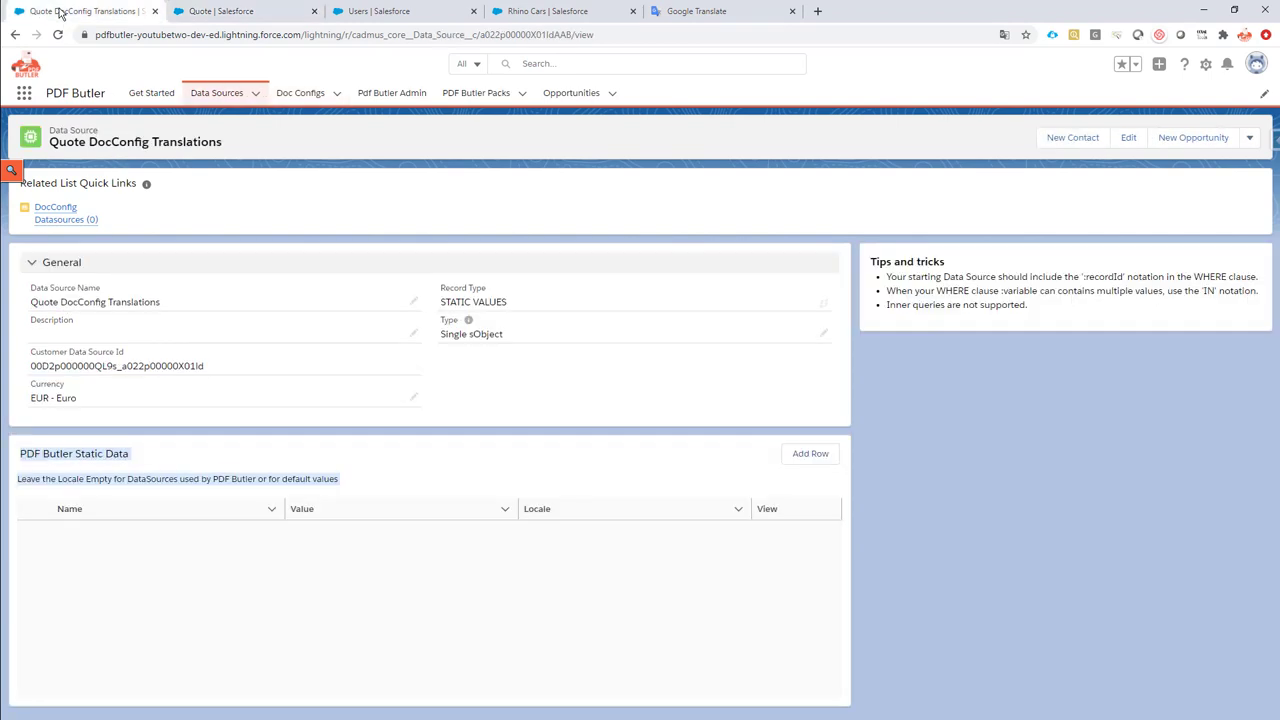
- Add and save a static row with Name Quote, Value Offerte, Locale nl_BE
{"action": "left_click", "coordinate": [801, 455]}
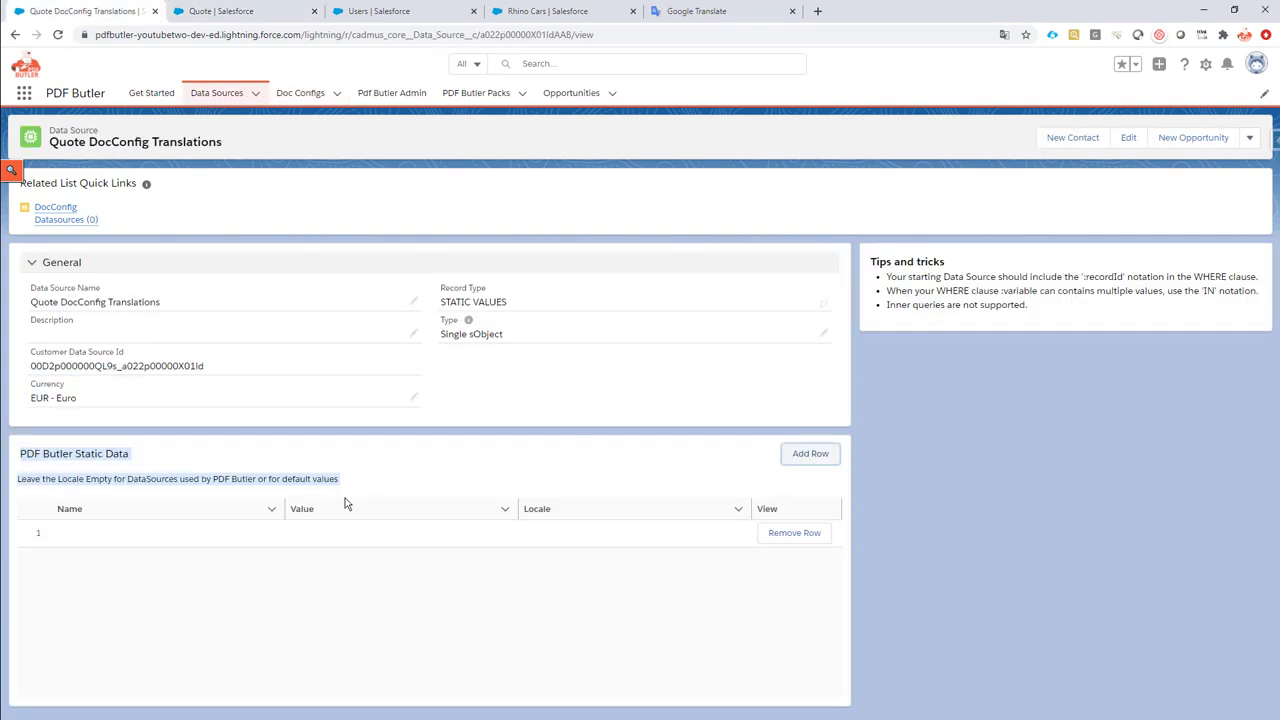
{"action": "left_click", "coordinate": [274, 538]}
{"action": "left_click", "coordinate": [164, 530]}
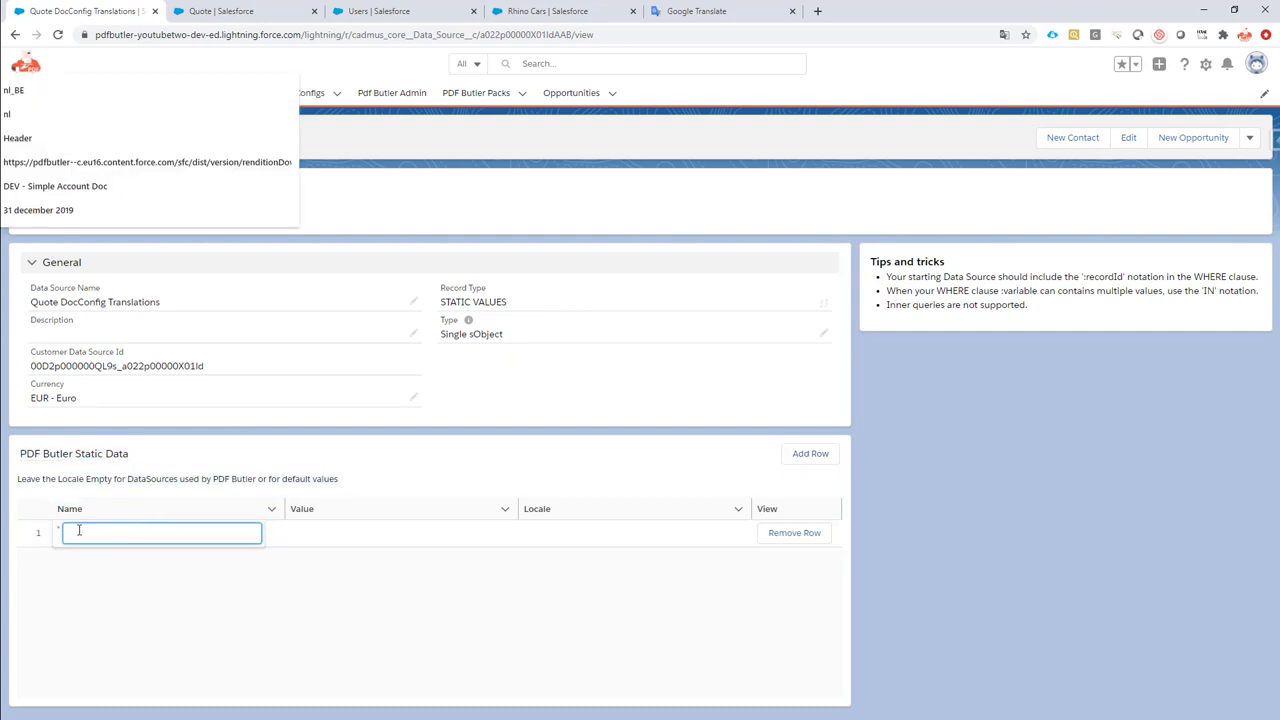
{"action": "type", "text": "Quote"}
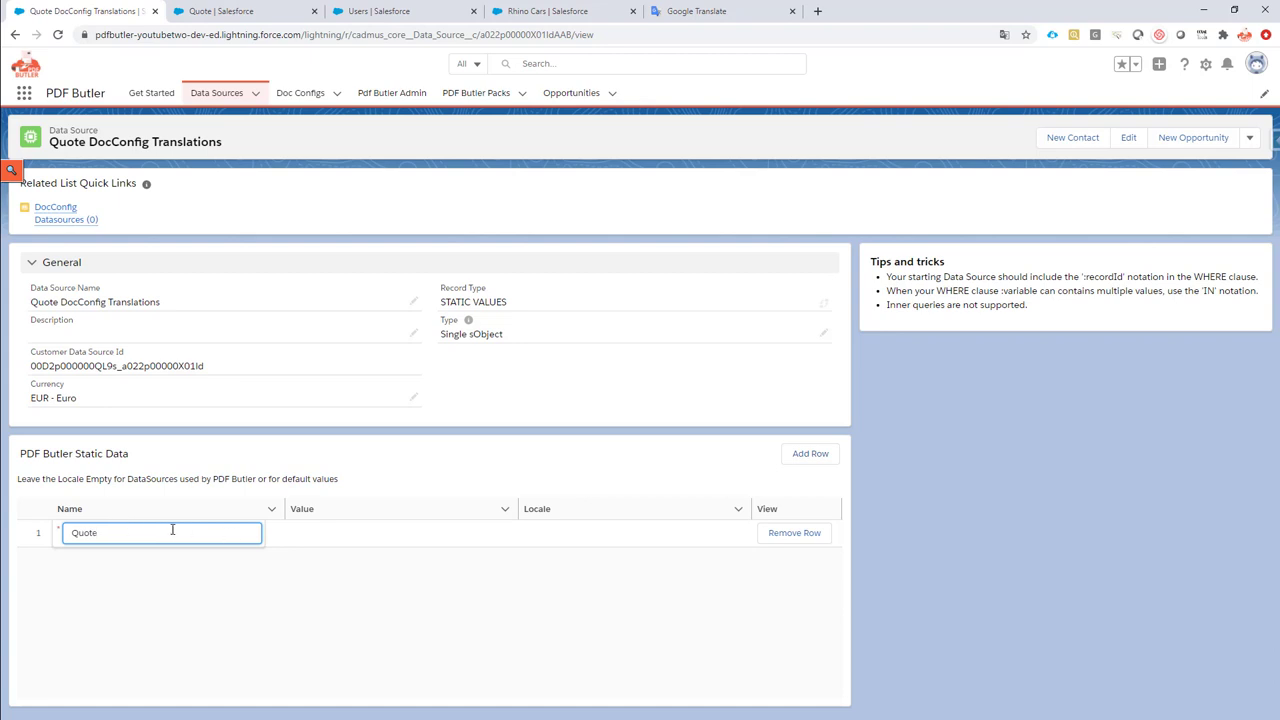
{"action": "left_click", "coordinate": [508, 534]}
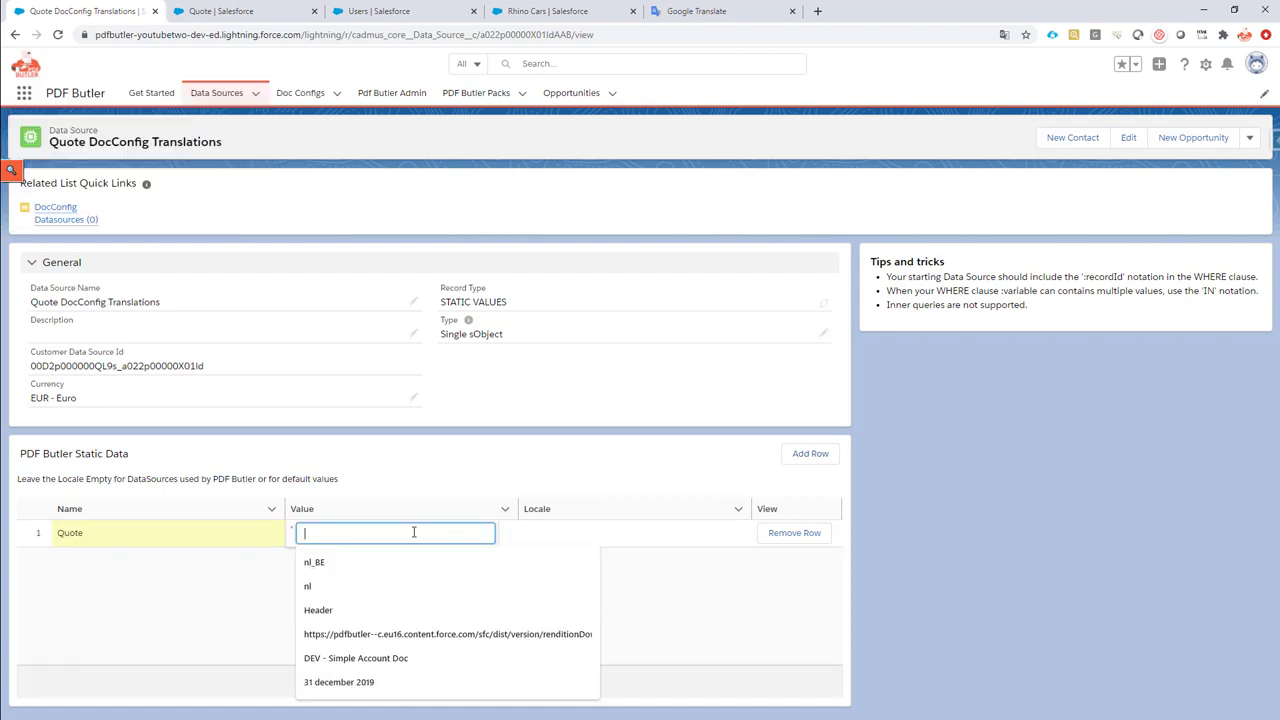
{"action": "type", "text": "Offerte"}
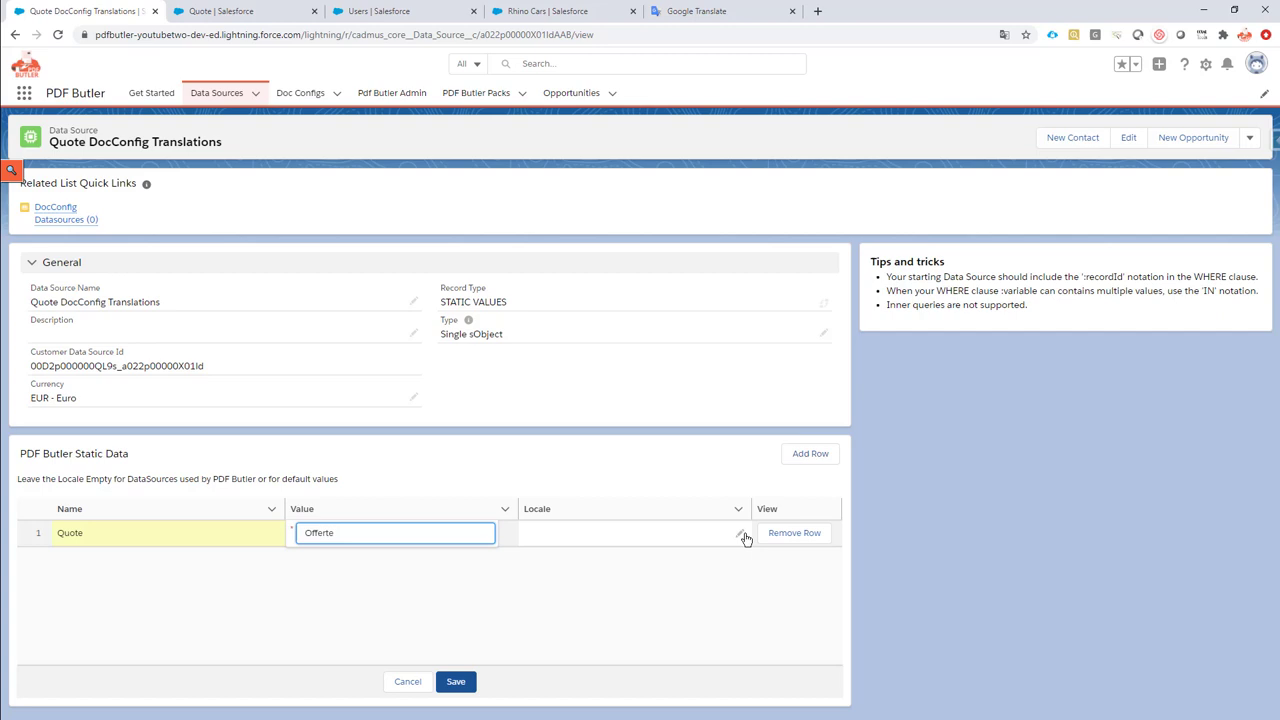
{"action": "left_click", "coordinate": [741, 534]}
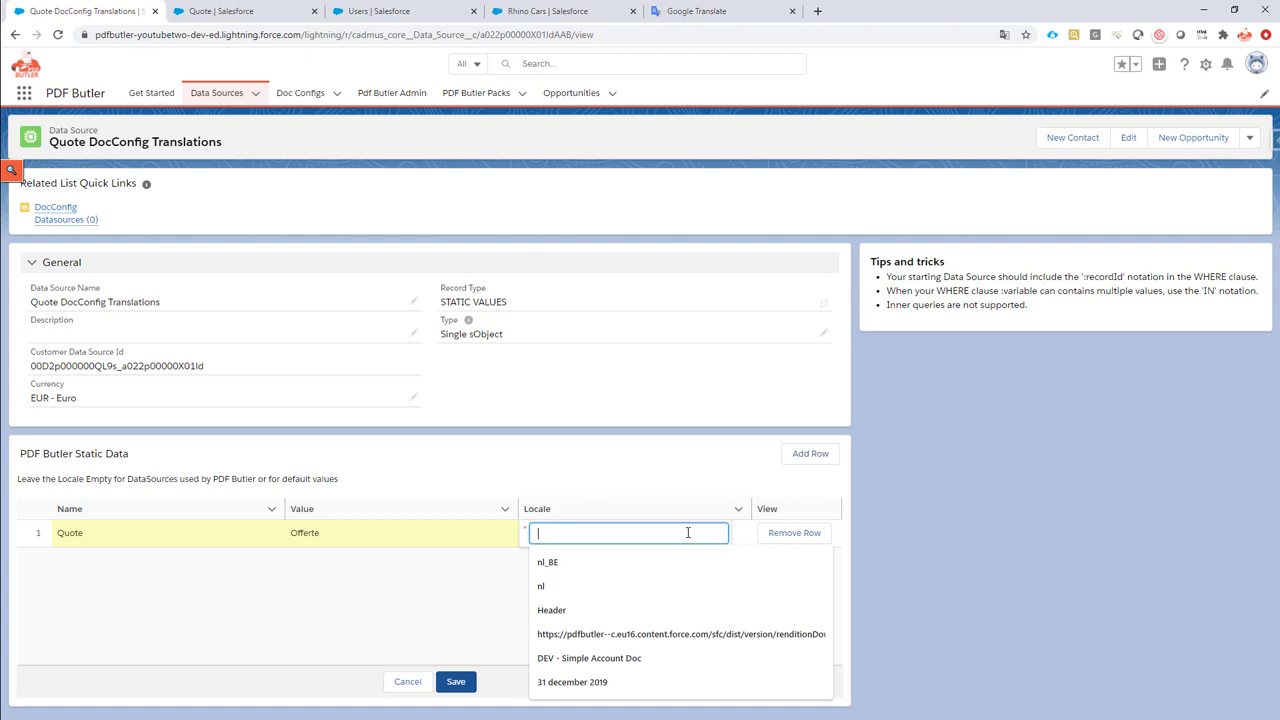
{"action": "type", "text": "nl_"}
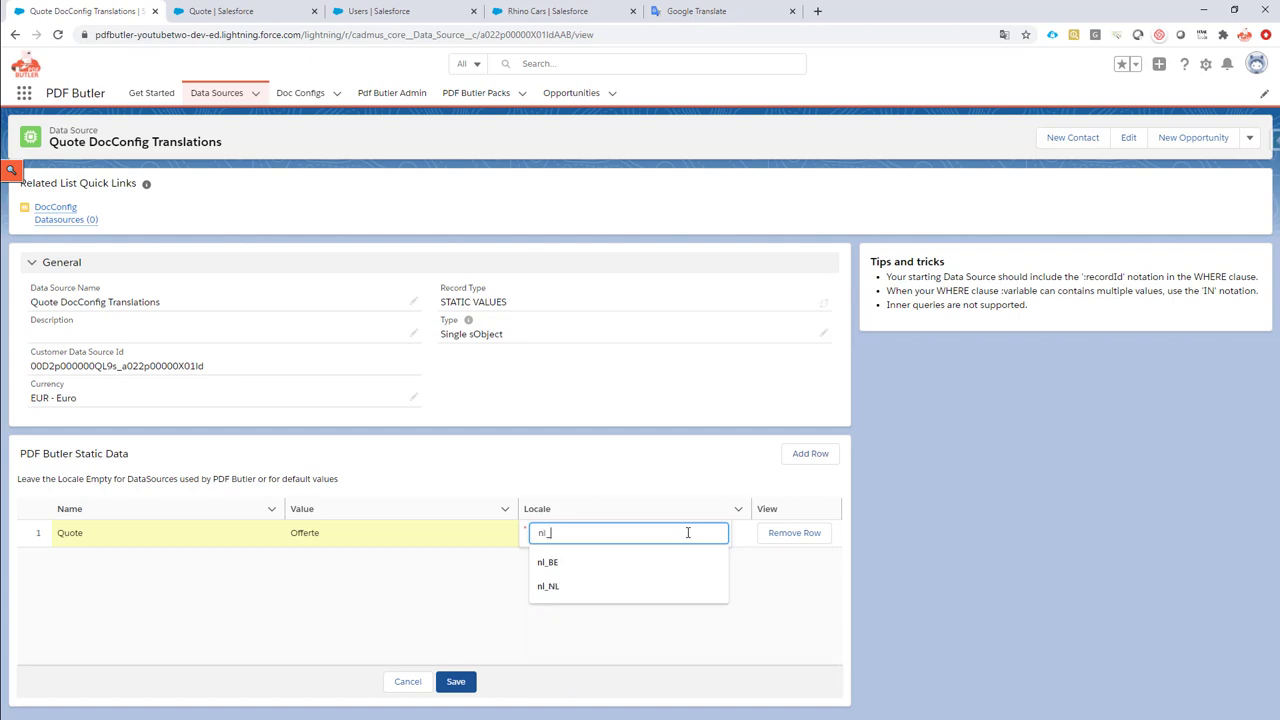
{"action": "type", "text": "BE"}
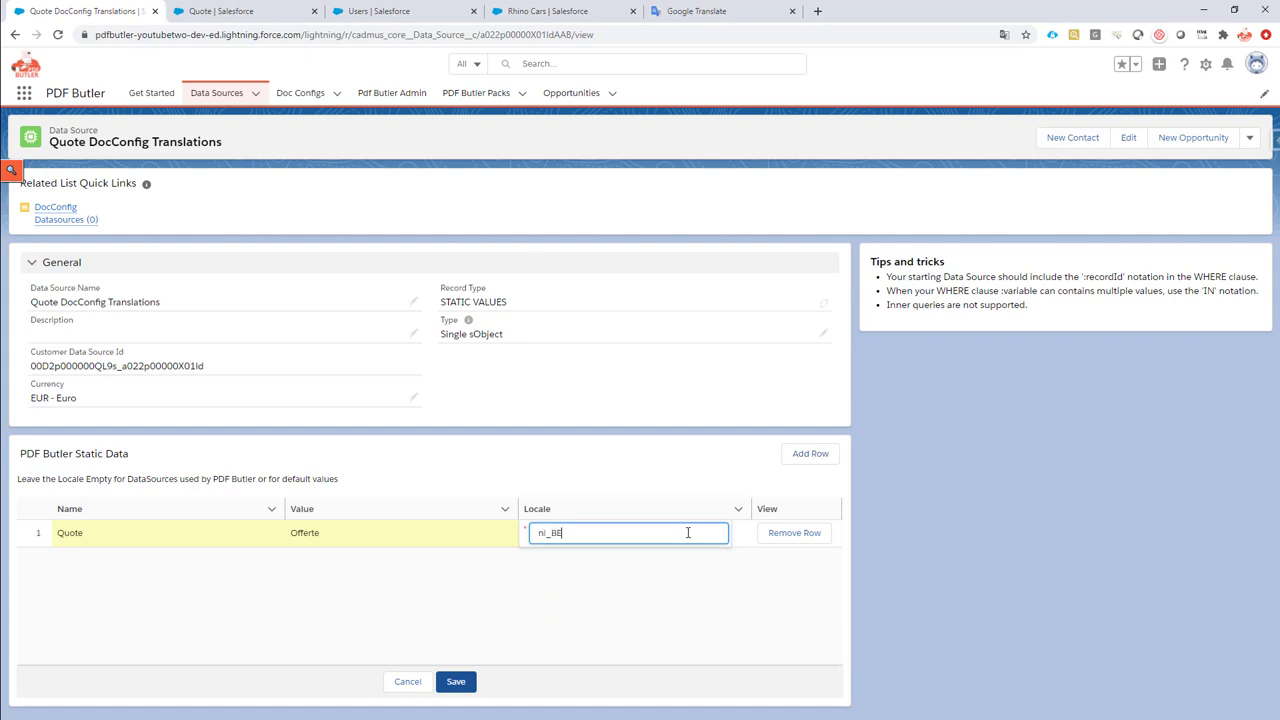
{"action": "left_click", "coordinate": [683, 583]}
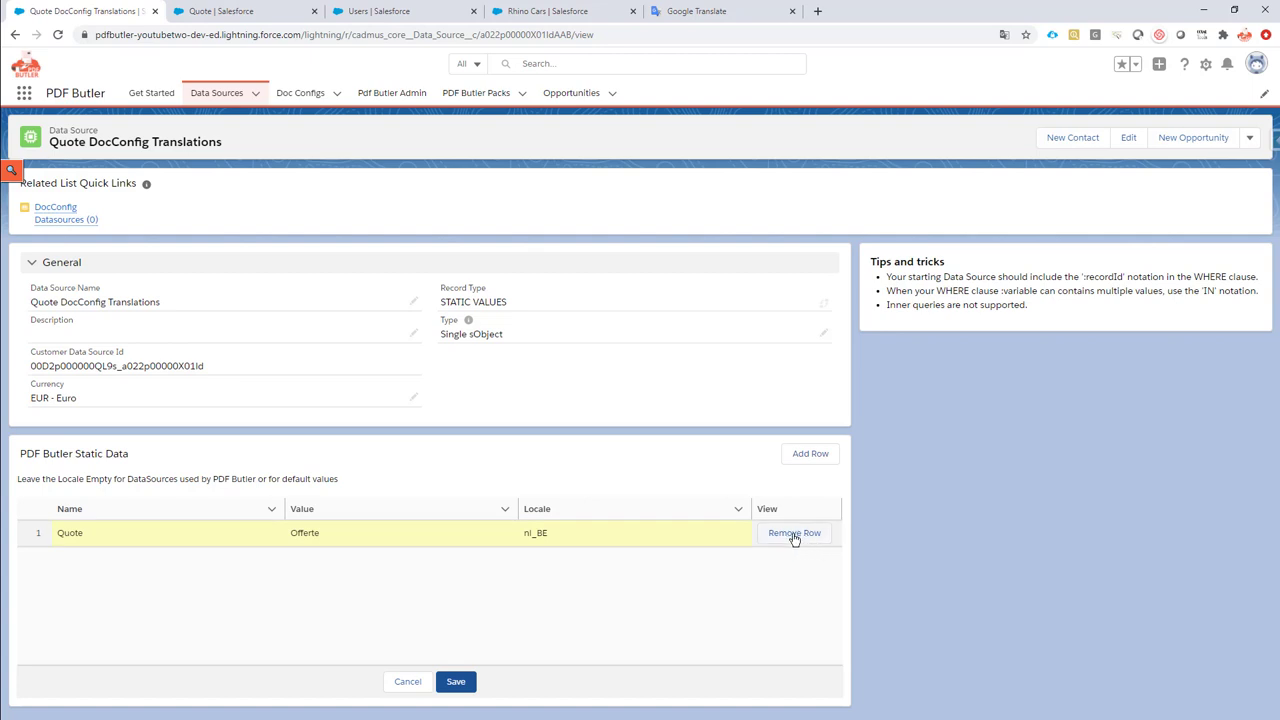
{"action": "left_click", "coordinate": [456, 682]}
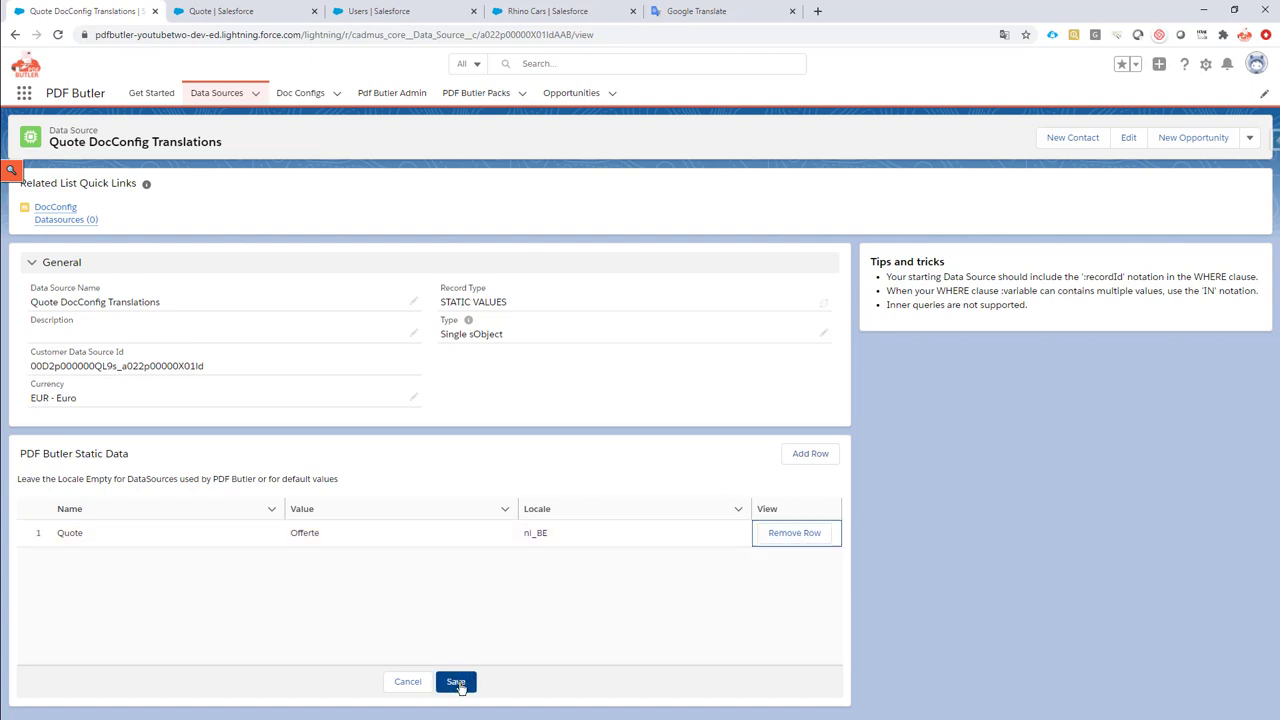
- Add and save a second row translating Quote as Devis for locale fr_FR
{"action": "left_click", "coordinate": [810, 454]}
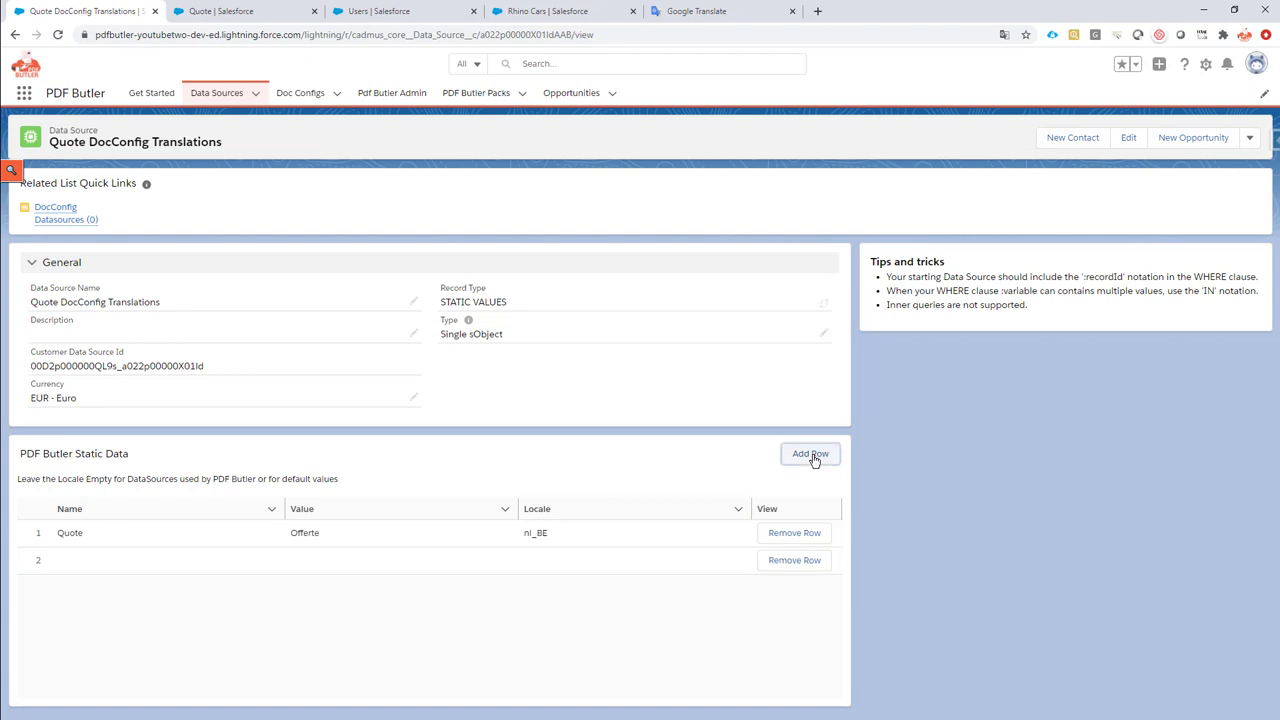
{"action": "left_click", "coordinate": [270, 565]}
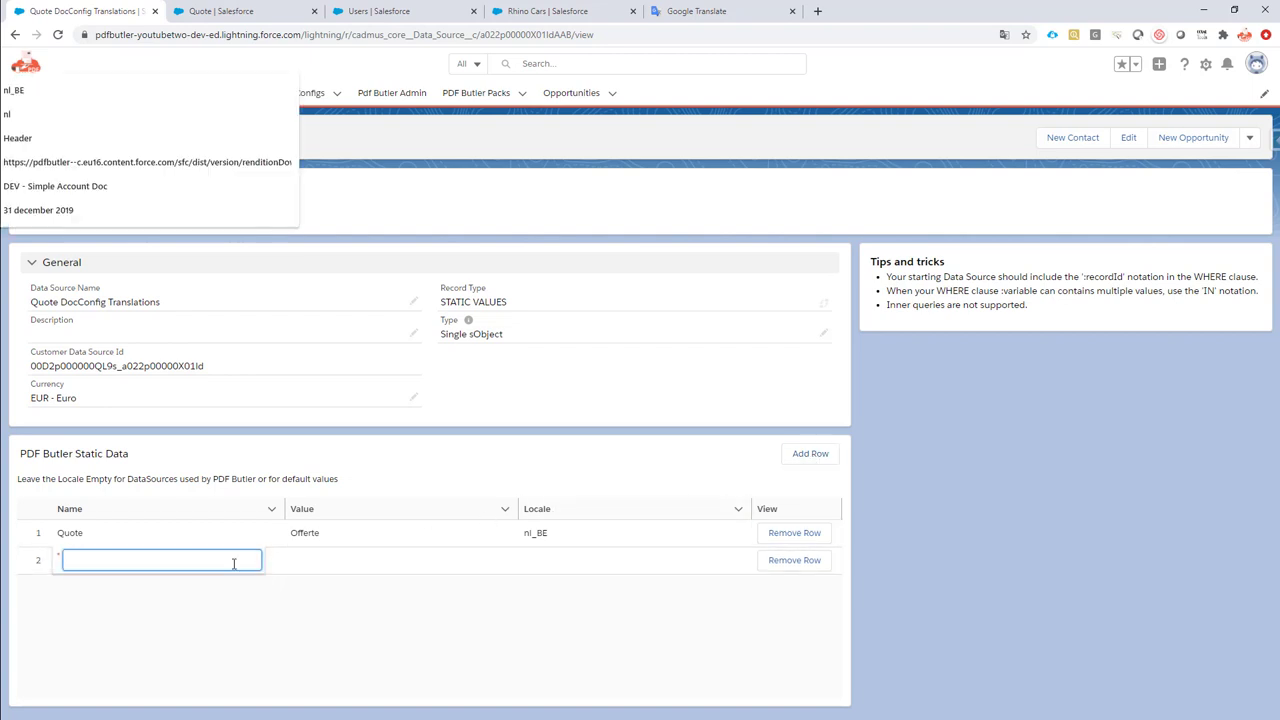
{"action": "type", "text": "Quote"}
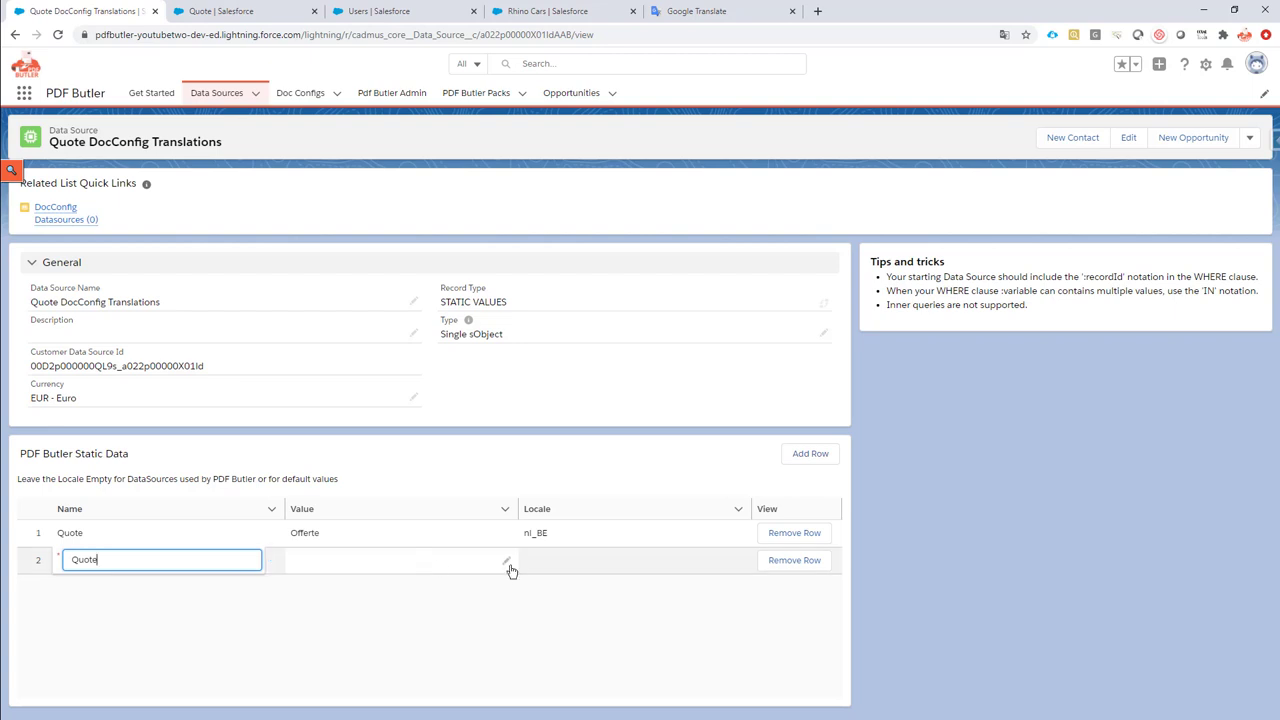
{"action": "left_click", "coordinate": [507, 563]}
{"action": "type", "text": "Devis"}
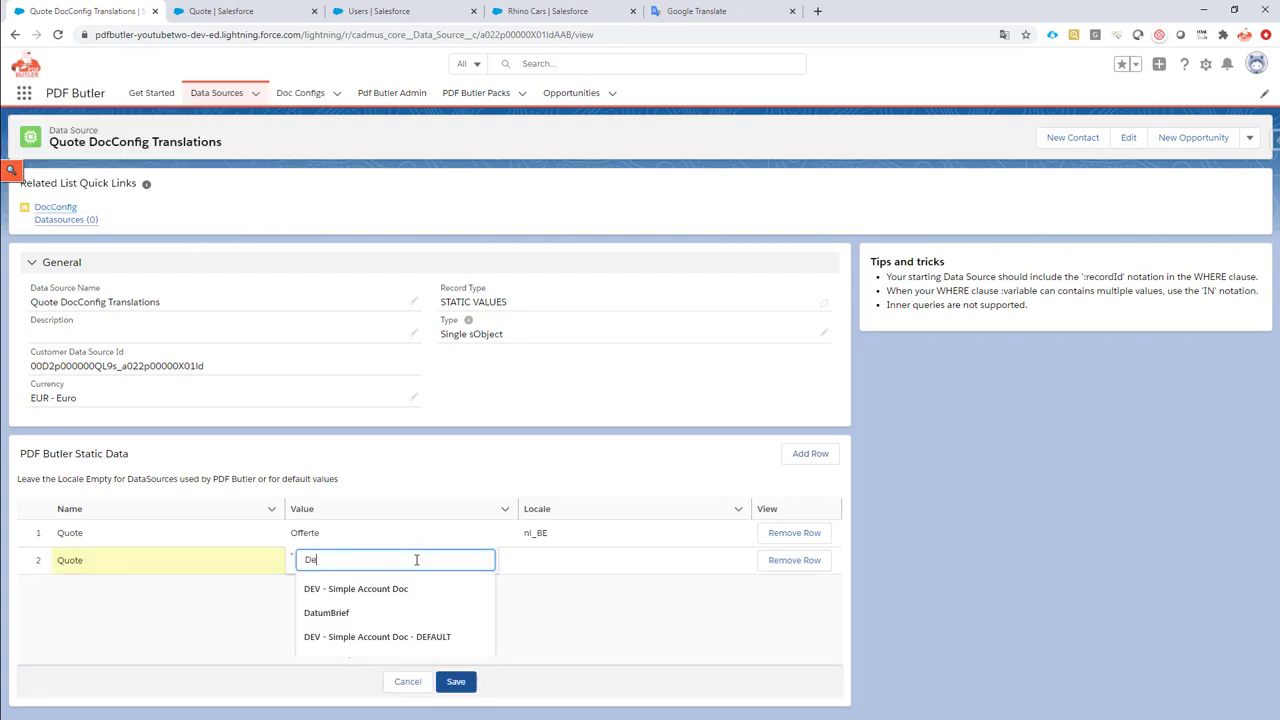
{"action": "left_click", "coordinate": [740, 561]}
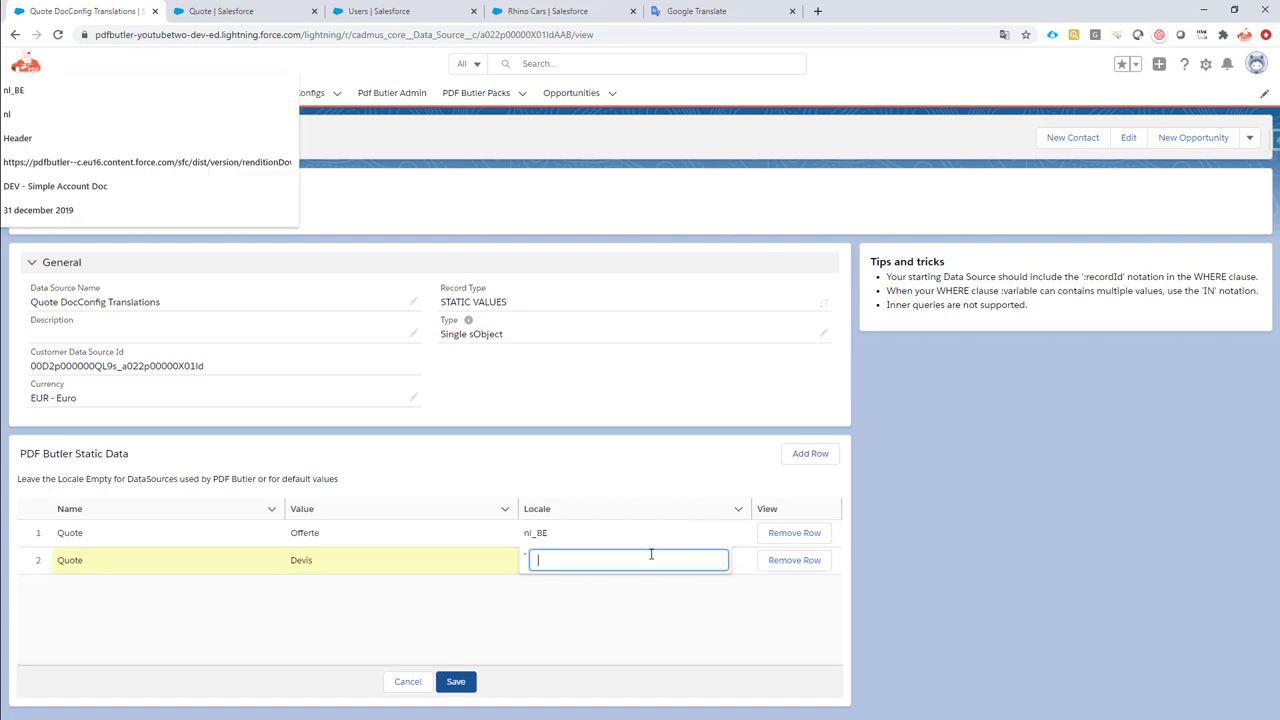
{"action": "type", "text": "fr"}
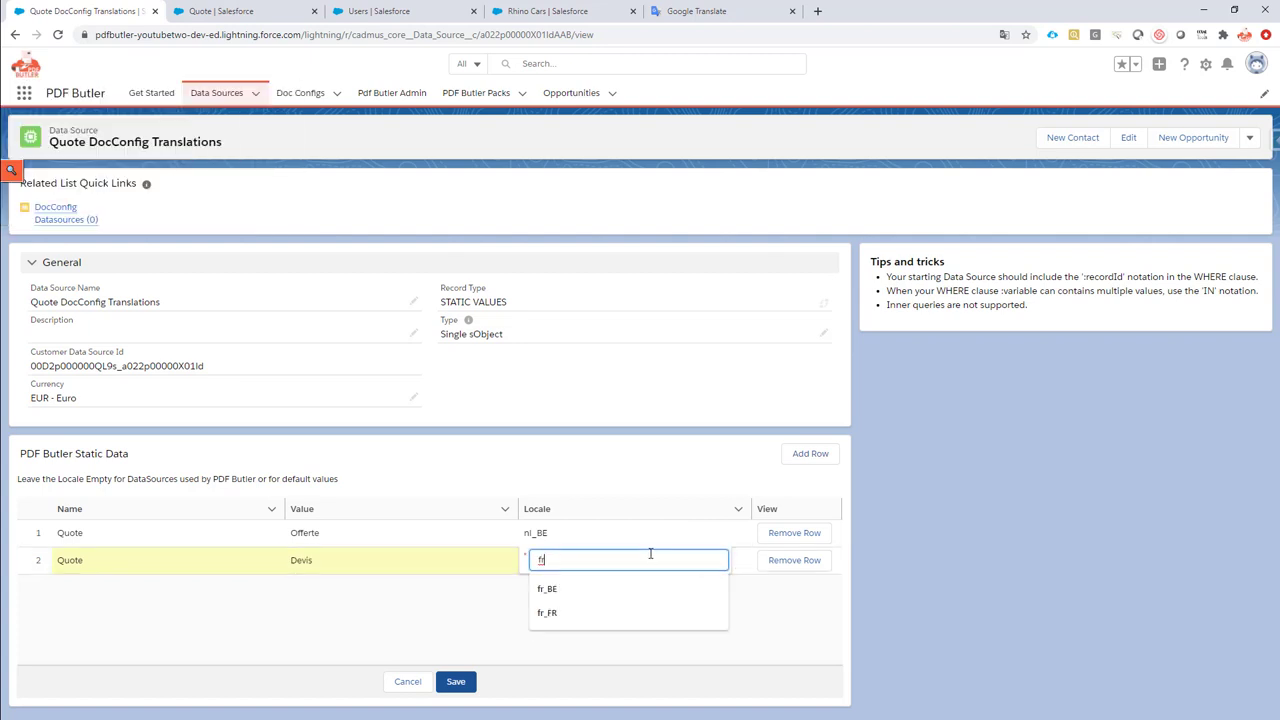
{"action": "key", "text": "Down"}
{"action": "key", "text": "Down"}
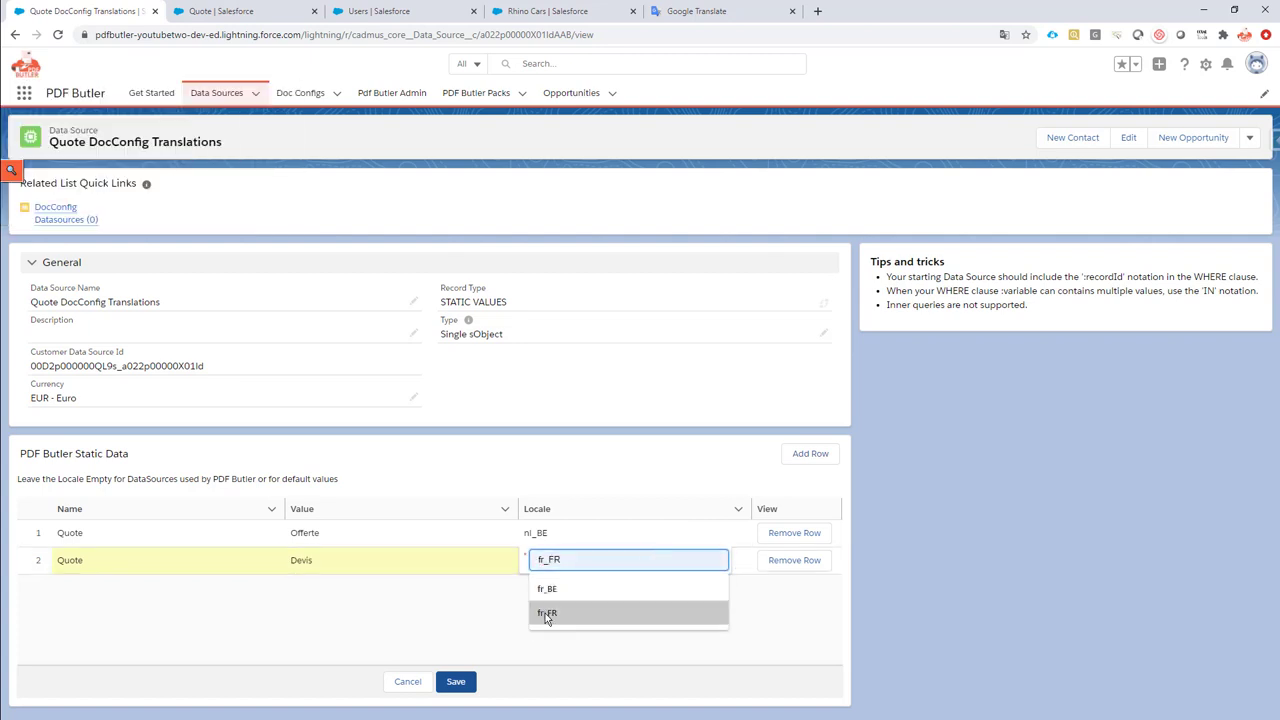
{"action": "left_click", "coordinate": [545, 613]}
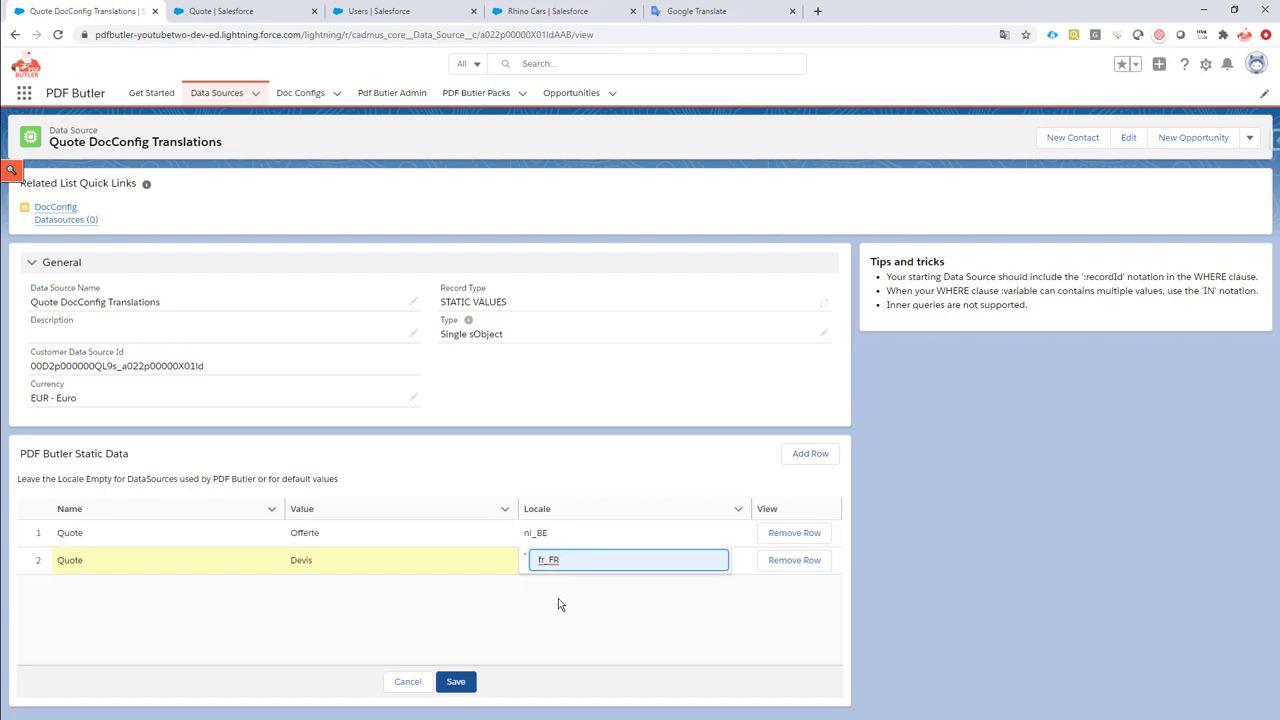
{"action": "left_click", "coordinate": [526, 620]}
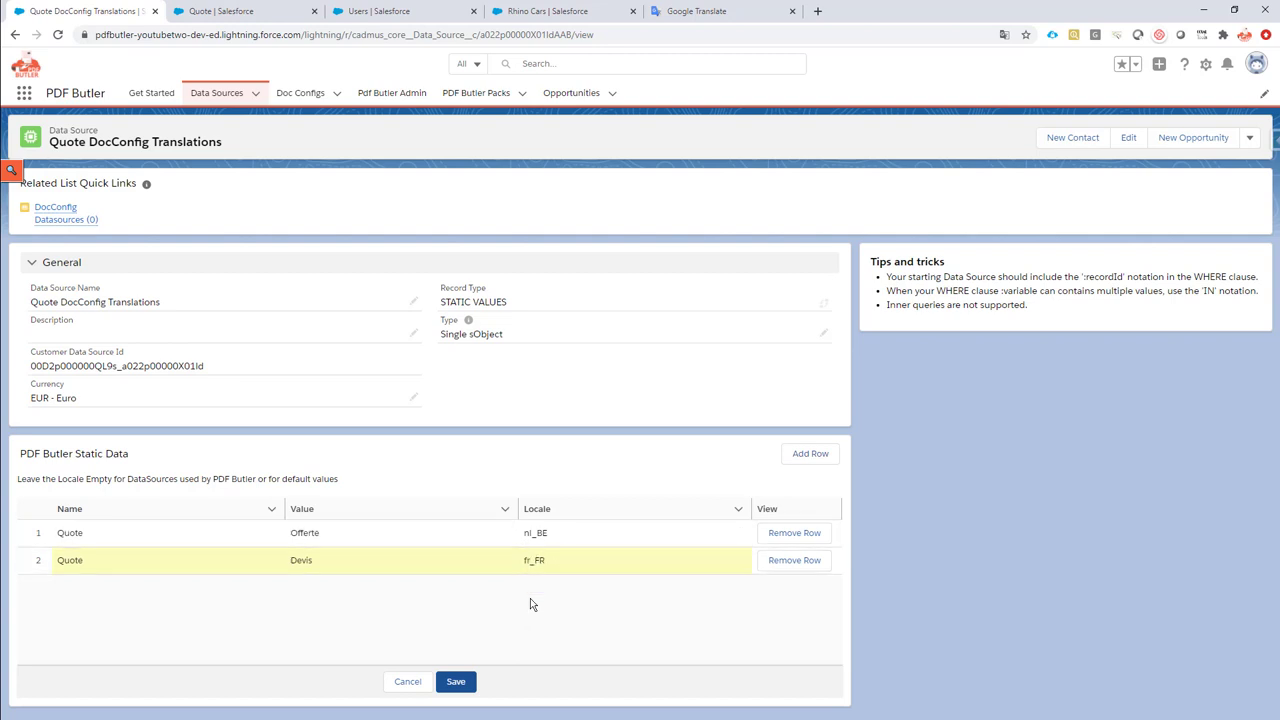
{"action": "left_click", "coordinate": [460, 685]}
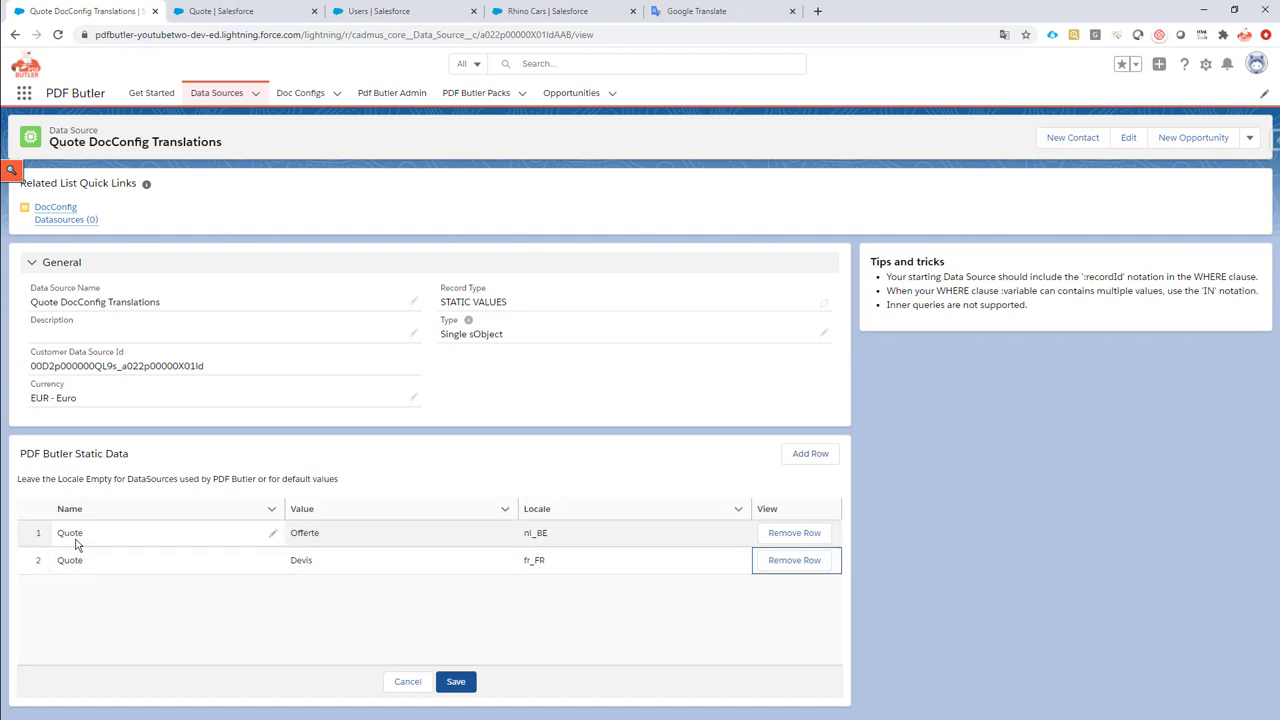
- Add and save a third row giving Quote the default value 'My Quote' without locale, then reload
{"action": "left_click", "coordinate": [809, 456]}
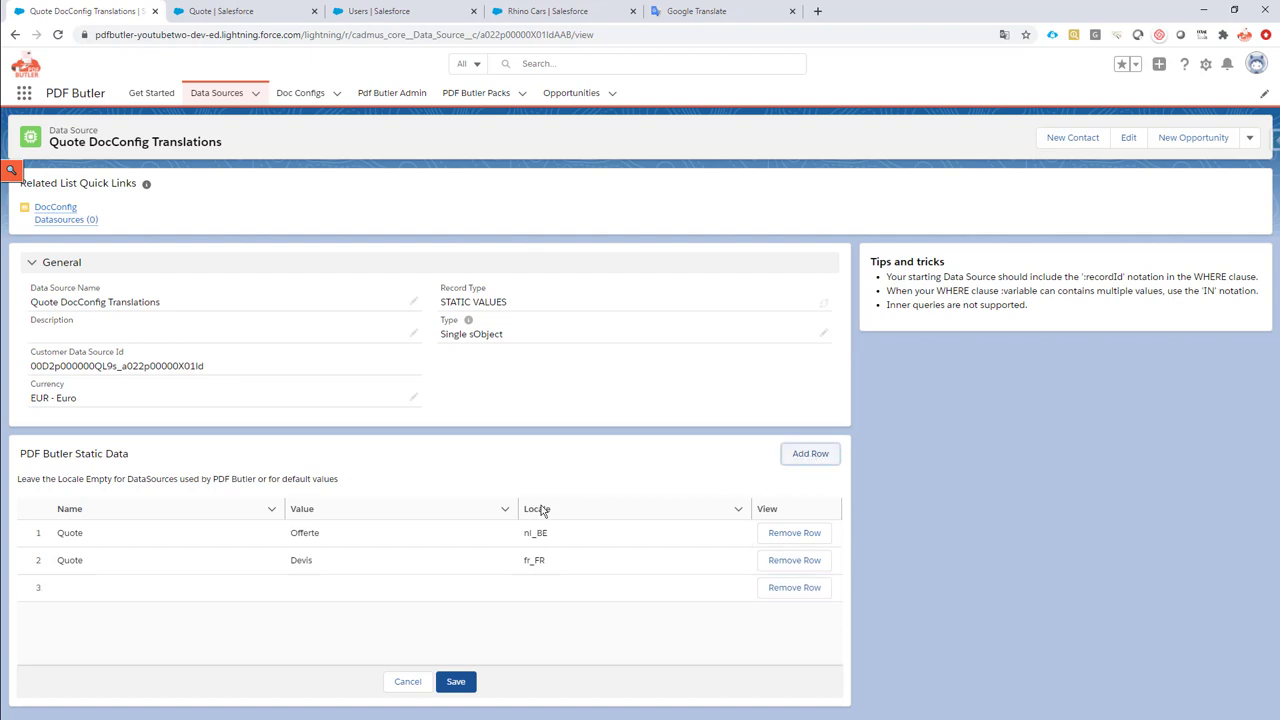
{"action": "left_click", "coordinate": [274, 592]}
{"action": "type", "text": "Quote"}
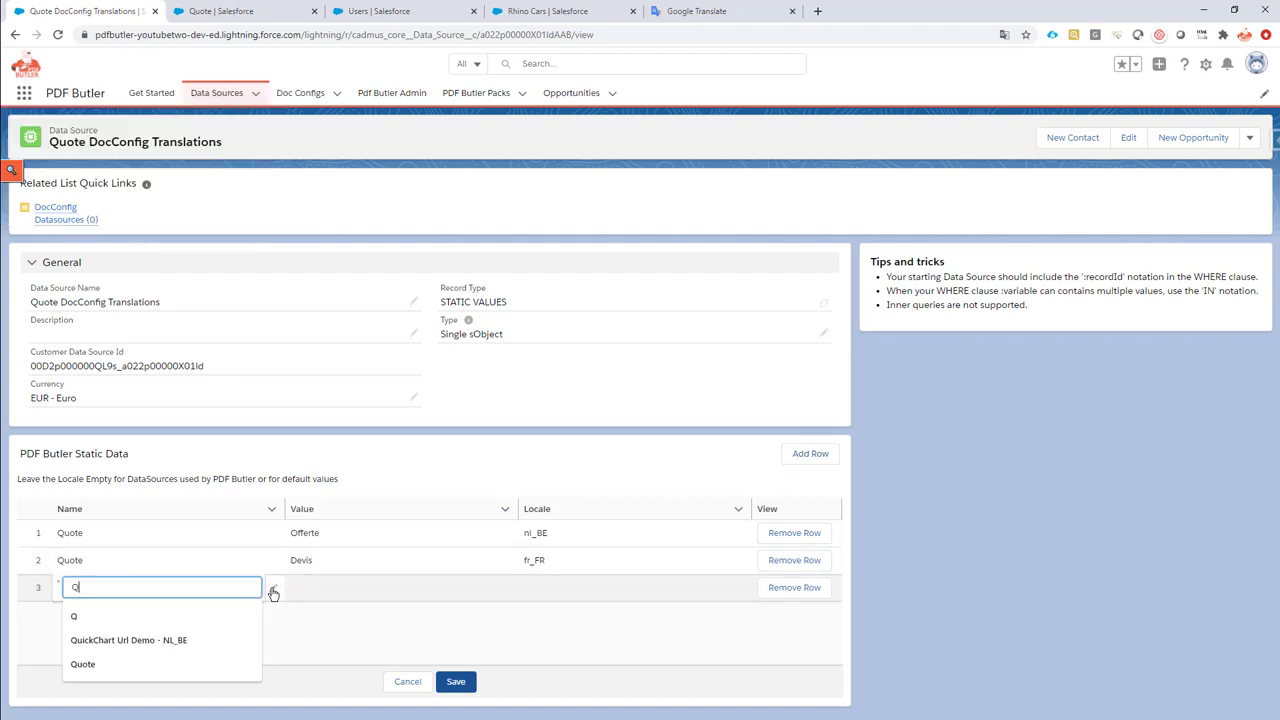
{"action": "left_click", "coordinate": [508, 593]}
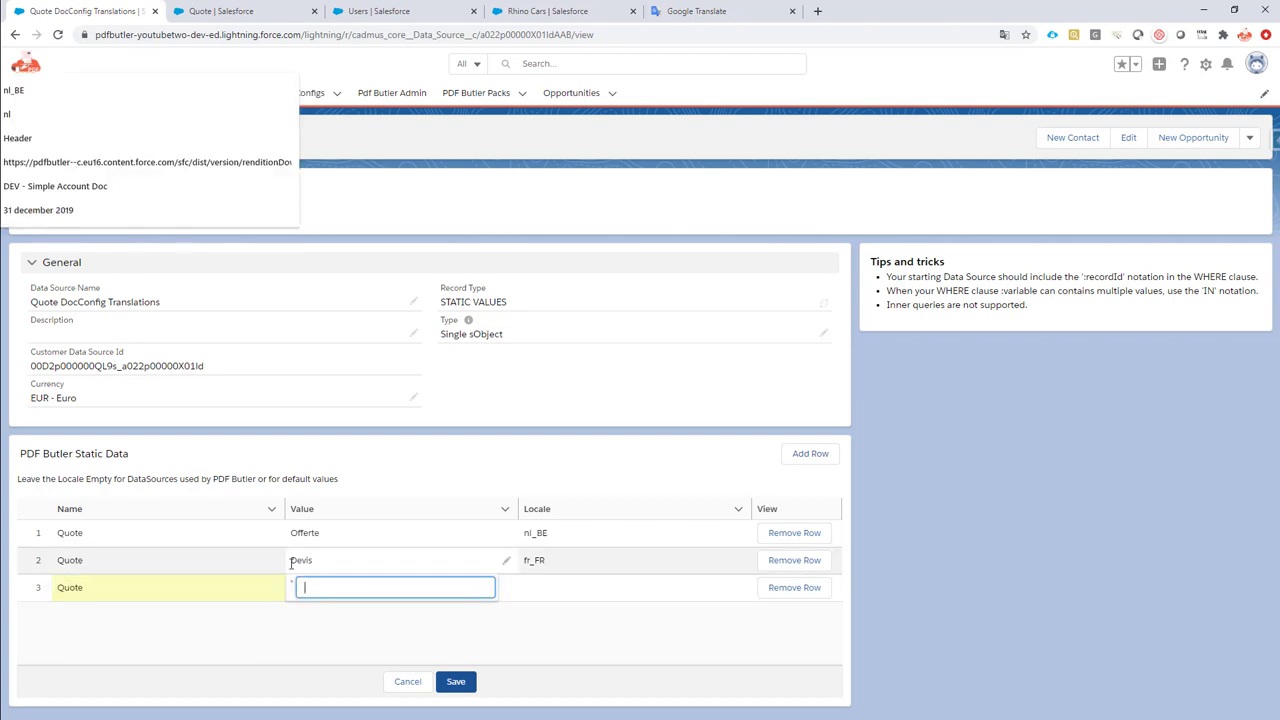
{"action": "left_click", "coordinate": [377, 594]}
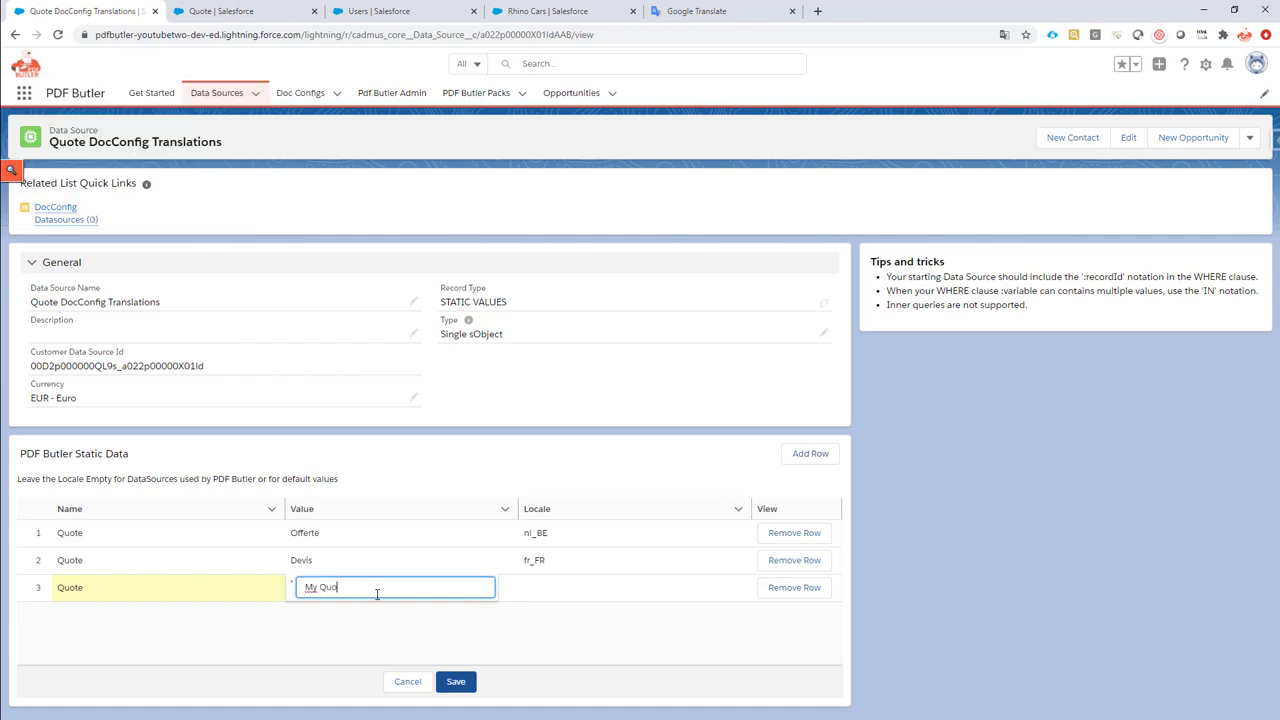
{"action": "type", "text": "My Quote"}
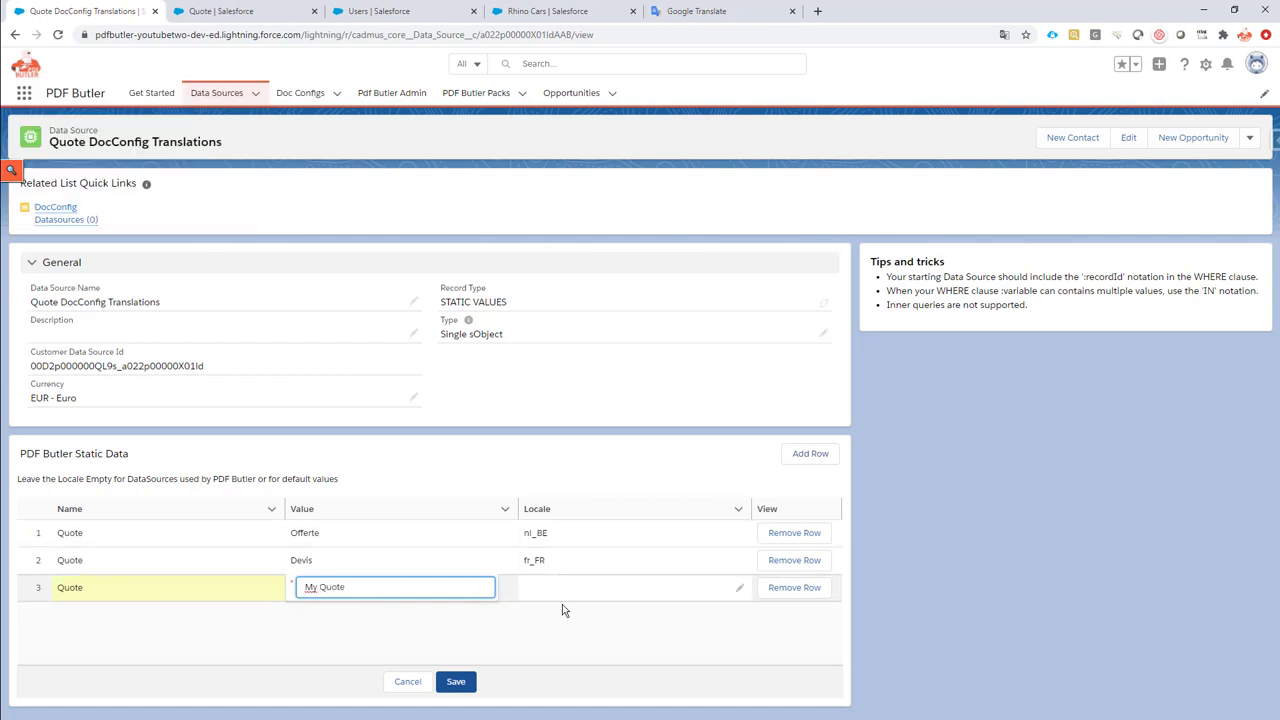
{"action": "left_click", "coordinate": [457, 681]}
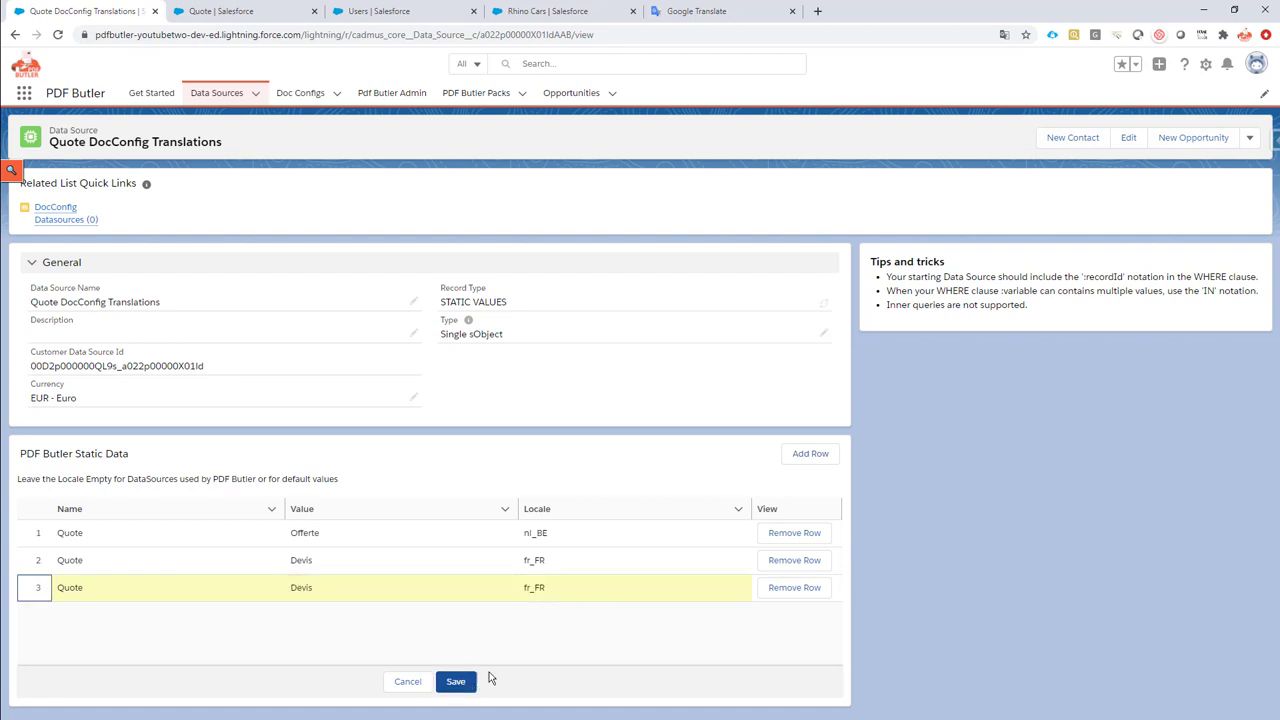
{"action": "left_click", "coordinate": [456, 681]}
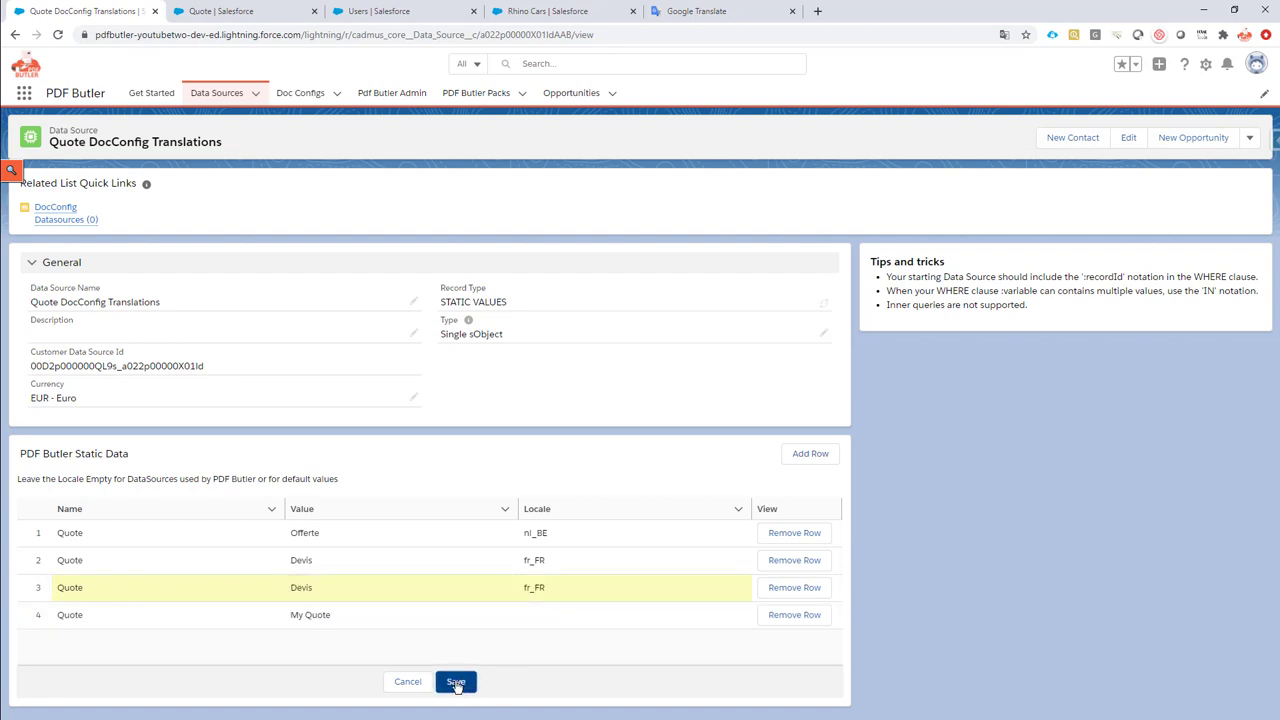
{"action": "left_click", "coordinate": [58, 35]}
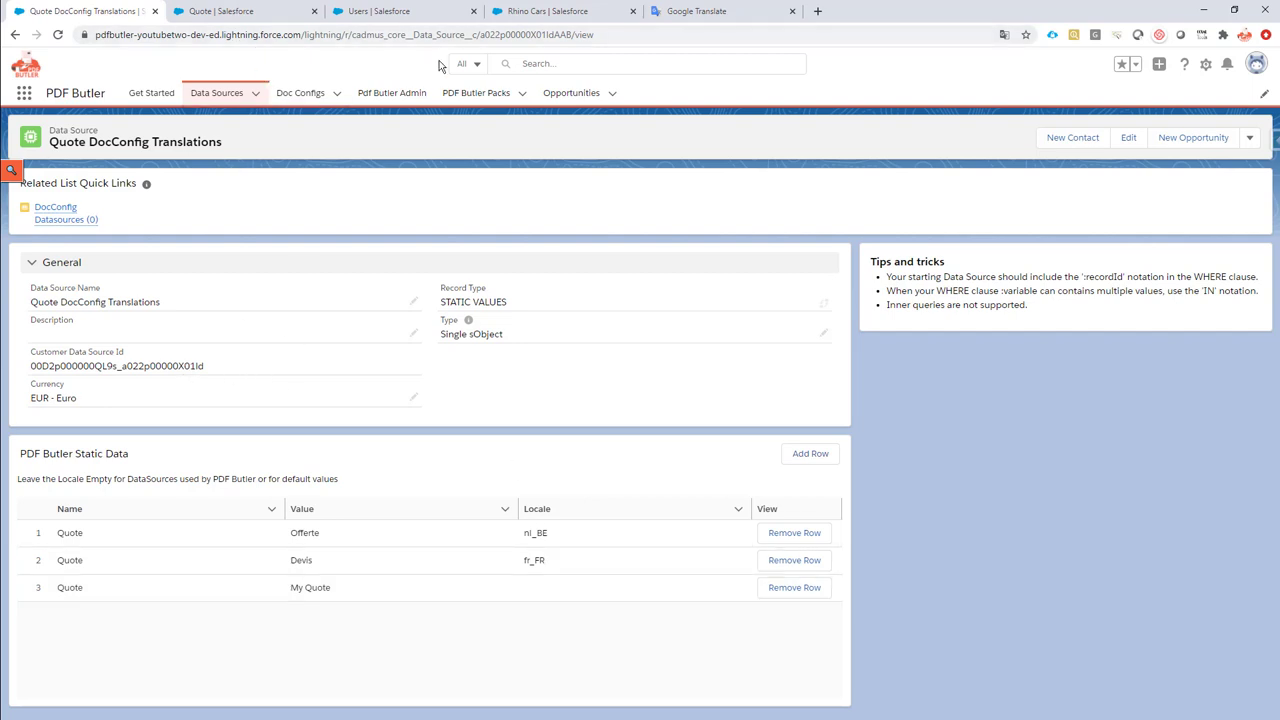
- Copy the data source's record ID and open the Rhino Cars record page in Edit Page
{"action": "double_click", "coordinate": [512, 35]}
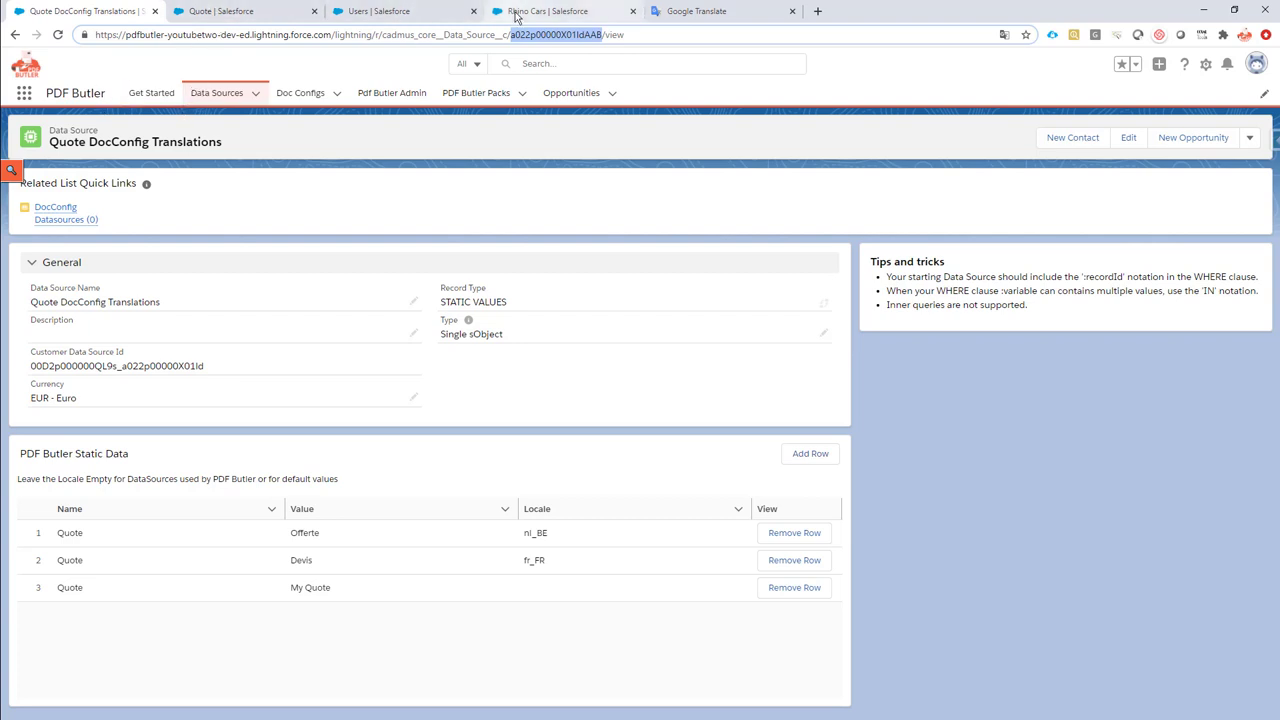
{"action": "left_click", "coordinate": [516, 13]}
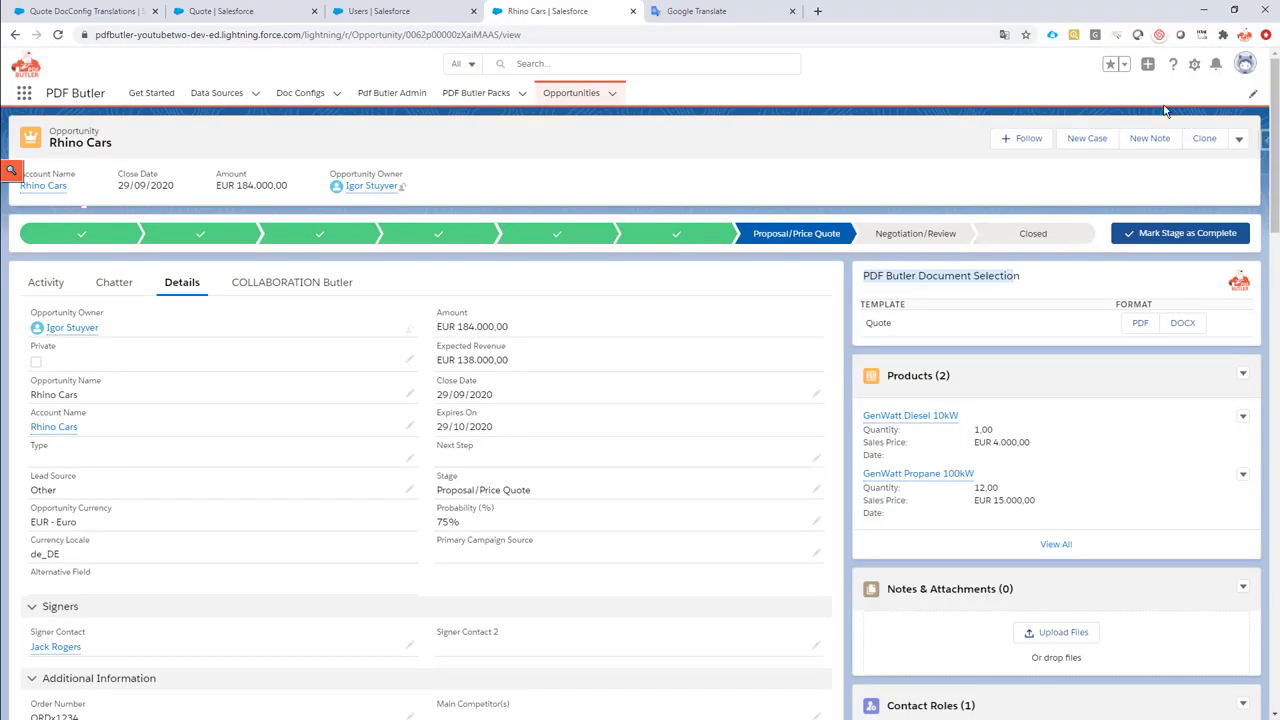
{"action": "left_click", "coordinate": [1194, 64]}
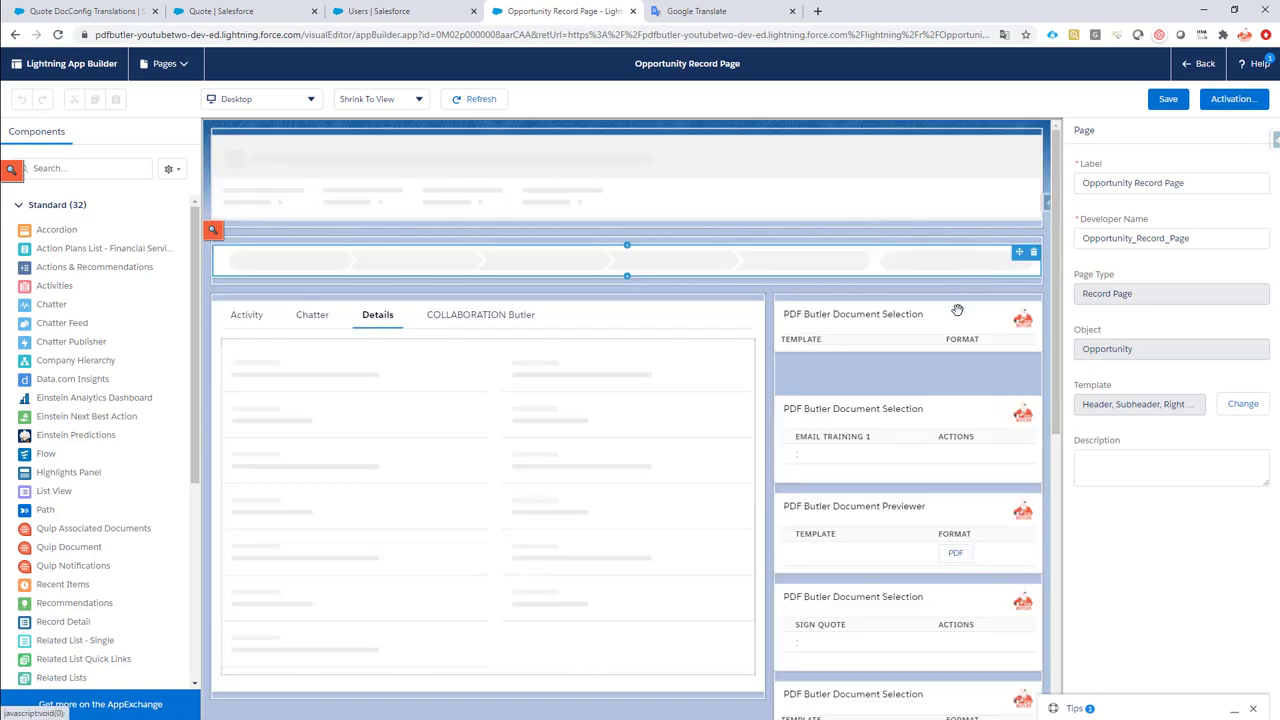
- Paste the record ID into the PDF Butler component's Translation DataSource, save the page, and go back
{"action": "left_click", "coordinate": [857, 326]}
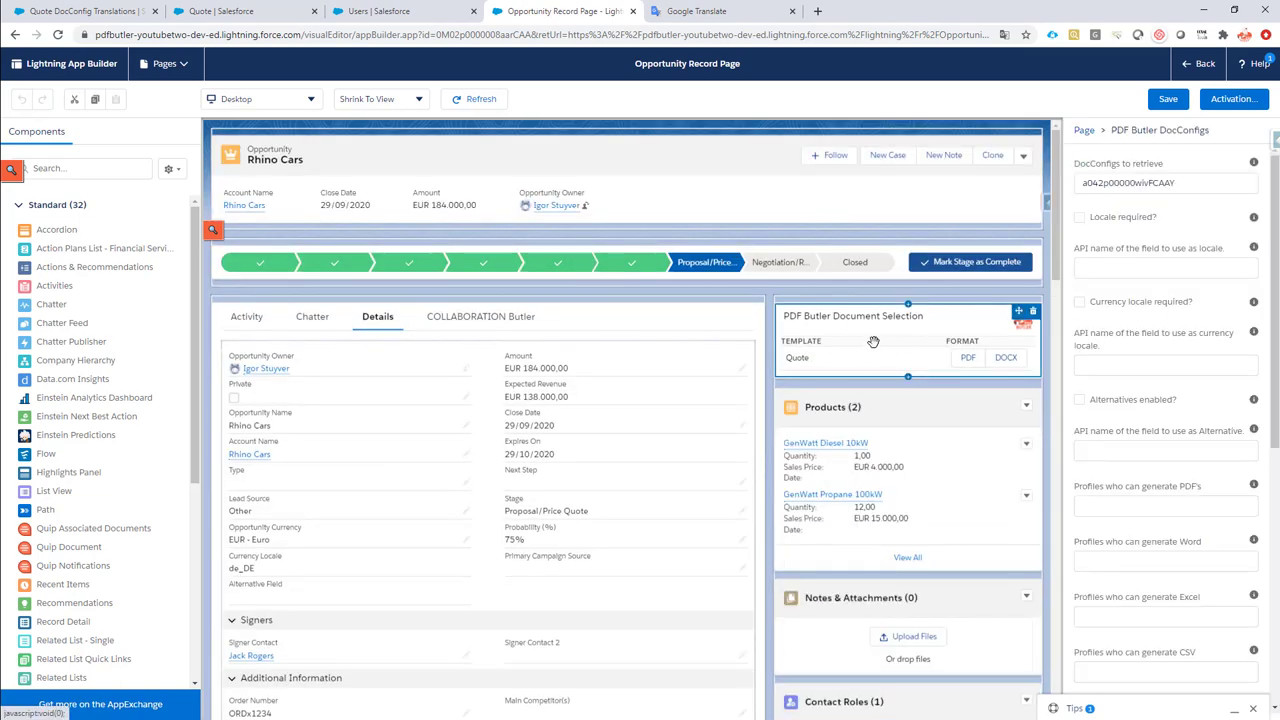
{"action": "scroll", "coordinate": [1197, 318], "scroll_direction": "down", "scroll_amount": 5}
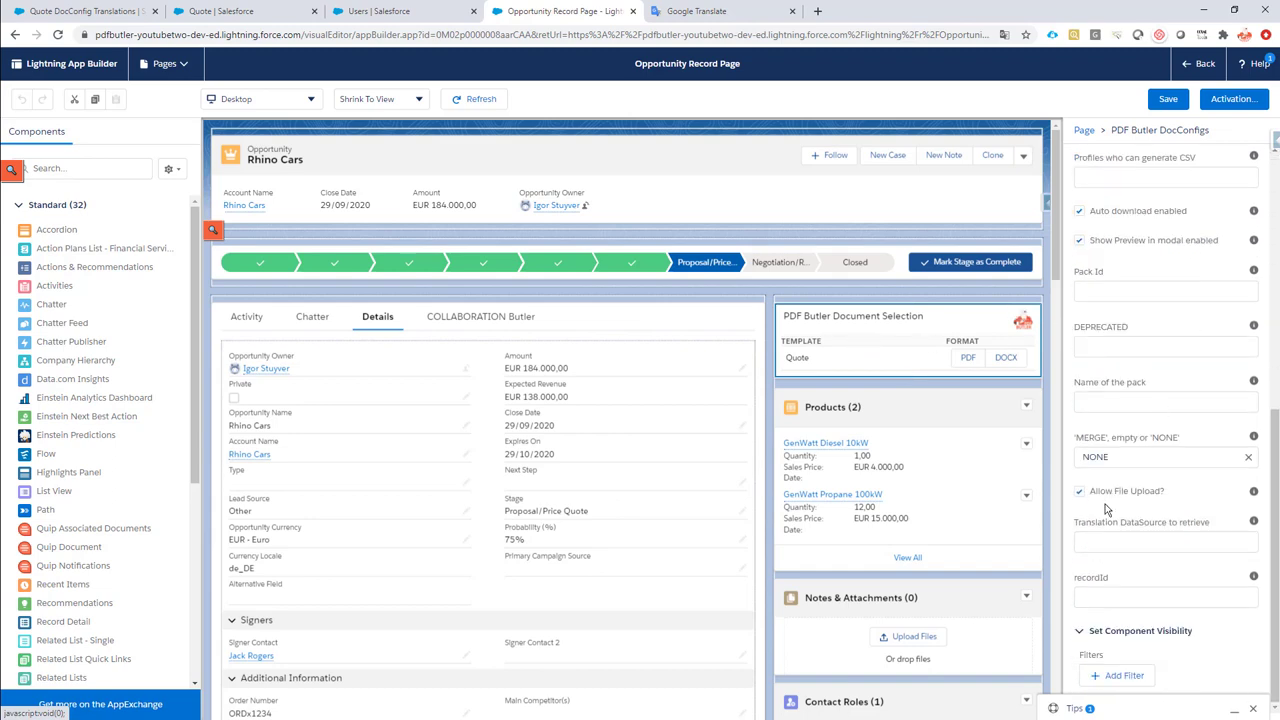
{"action": "left_click", "coordinate": [1156, 535]}
{"action": "type", "text": "a022p00000X01idAAB"}
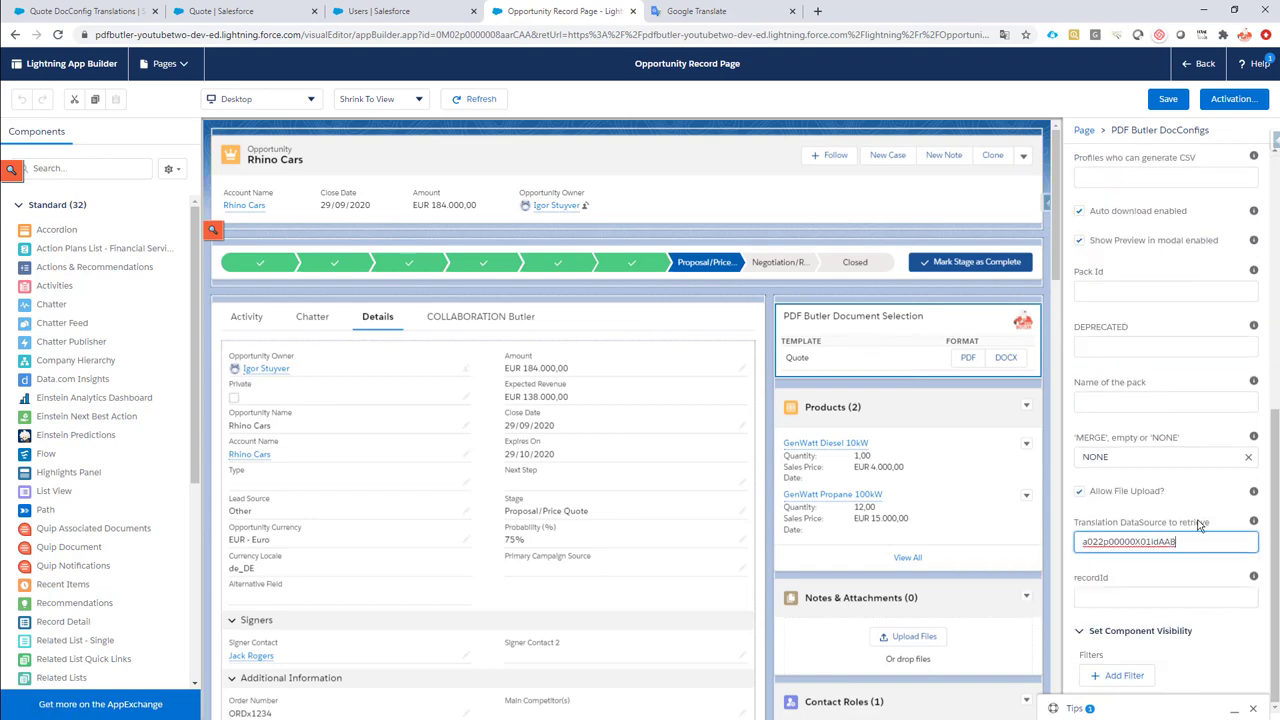
{"action": "left_click", "coordinate": [1168, 99]}
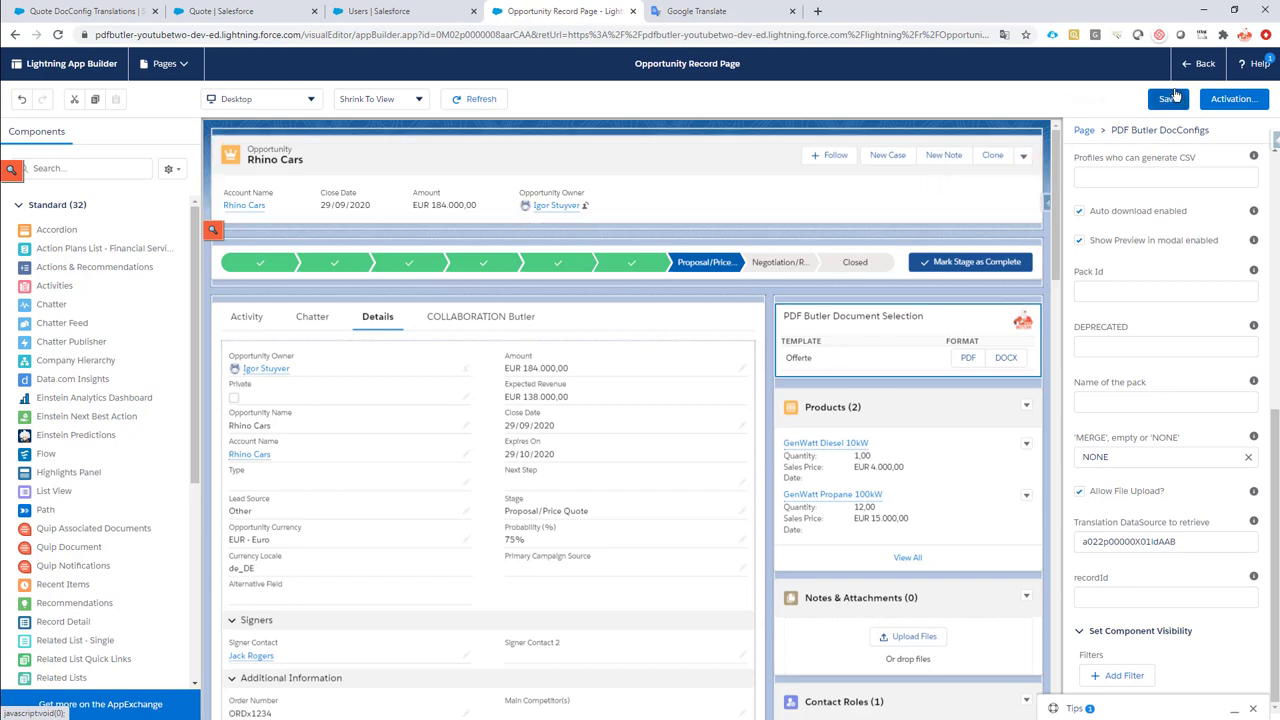
{"action": "left_click", "coordinate": [1203, 64]}
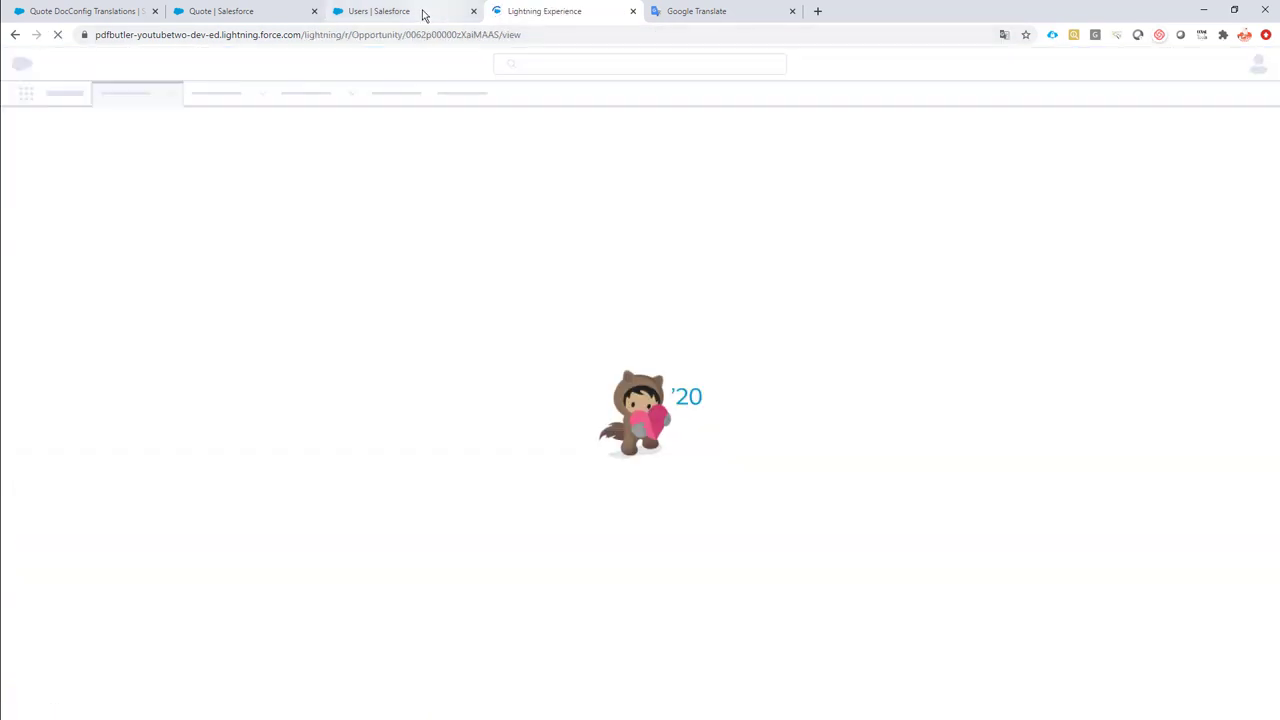
- Show the user's Dutch (Belgium) locale and confirm Rhino Cars displays the template as Offerte
{"action": "left_click", "coordinate": [422, 14]}
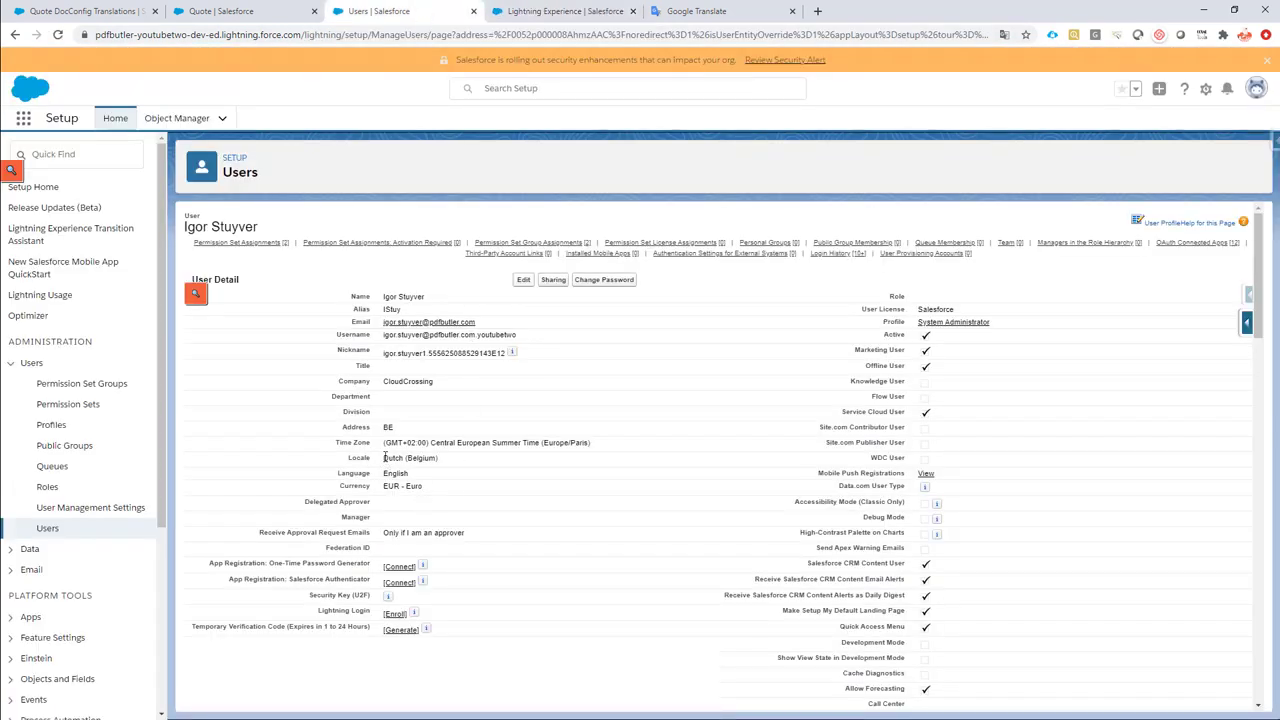
{"action": "left_click_drag", "start_coordinate": [383, 460], "coordinate": [438, 464]}
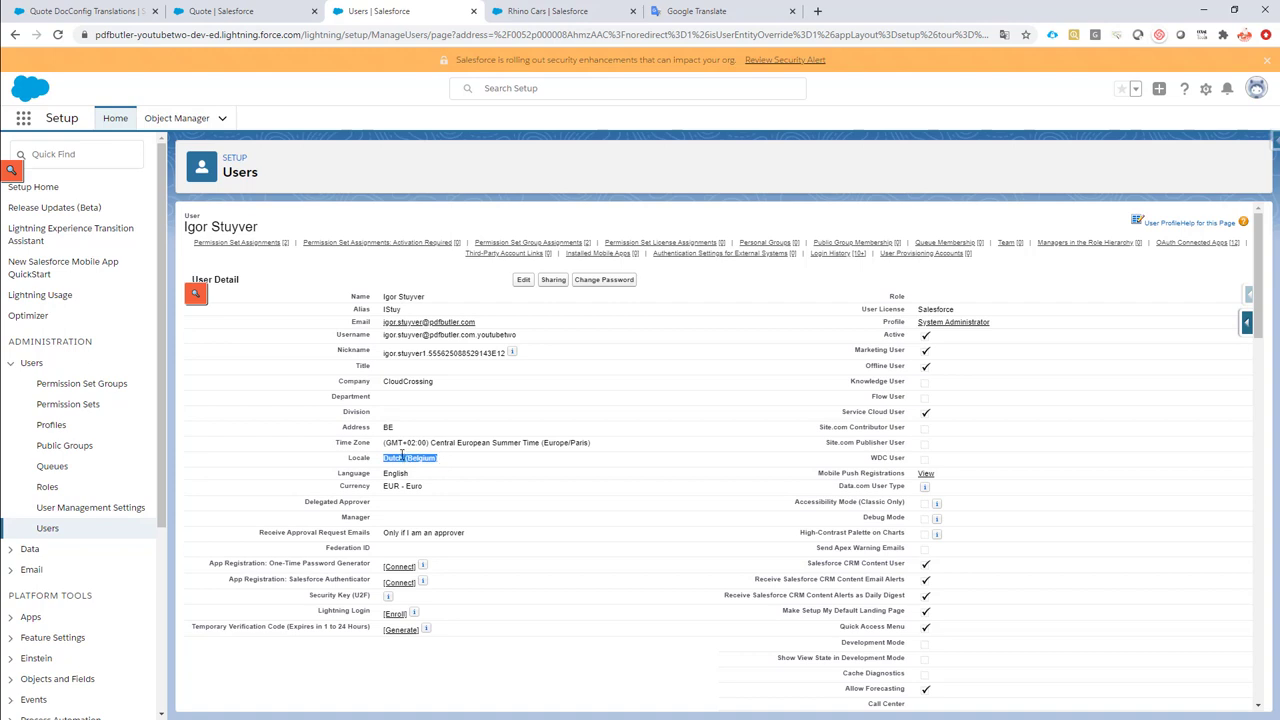
{"action": "left_click", "coordinate": [572, 12]}
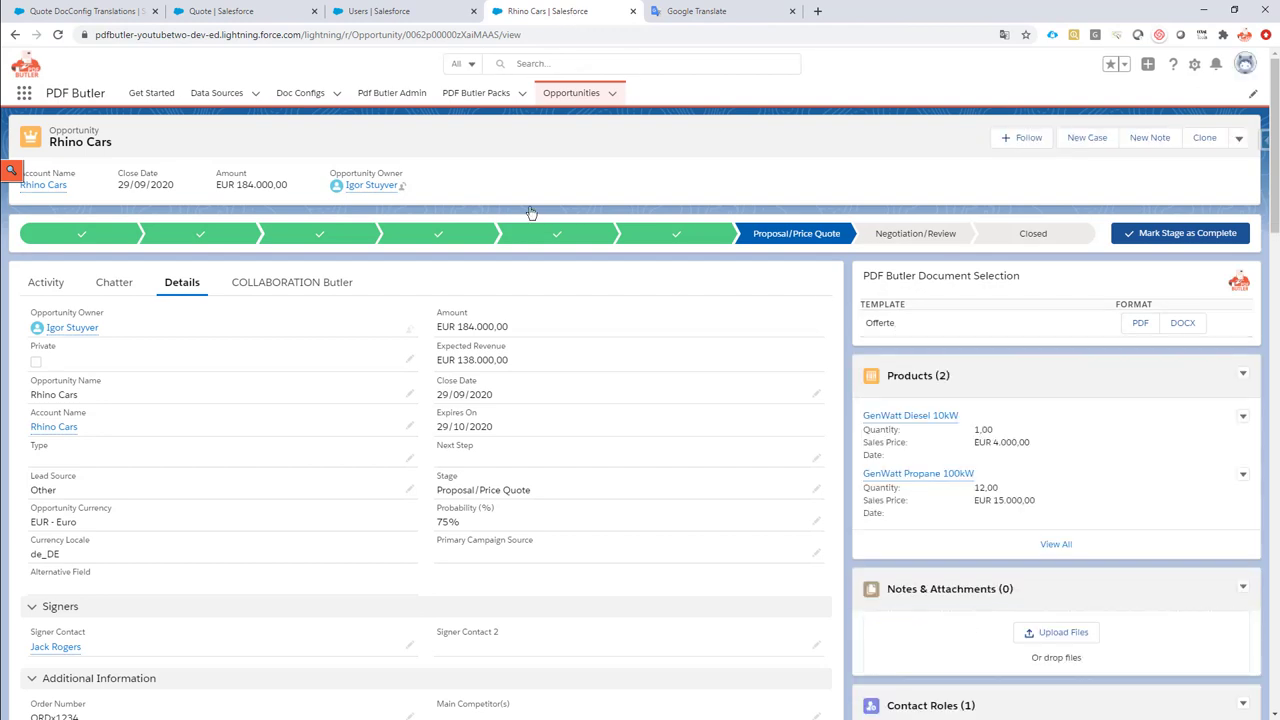
{"action": "left_click", "coordinate": [400, 12]}
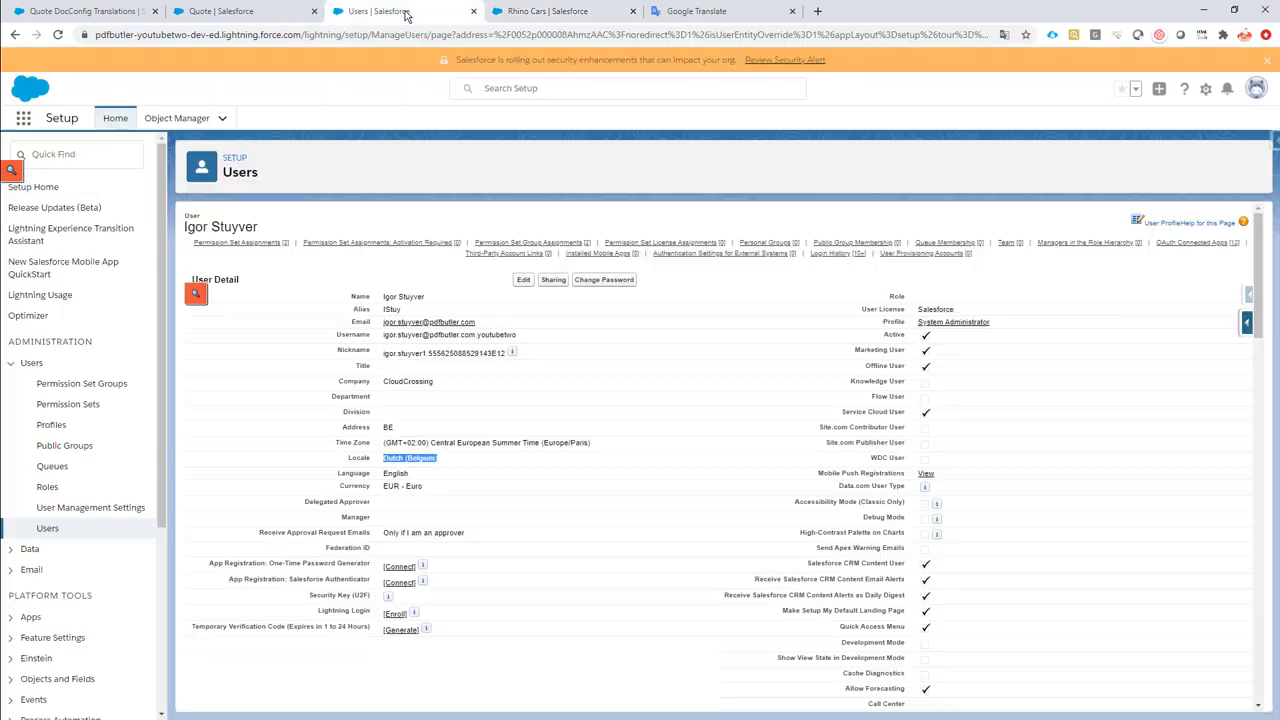
- Edit the user, set Locale to French (France), and save
{"action": "left_click", "coordinate": [522, 282]}
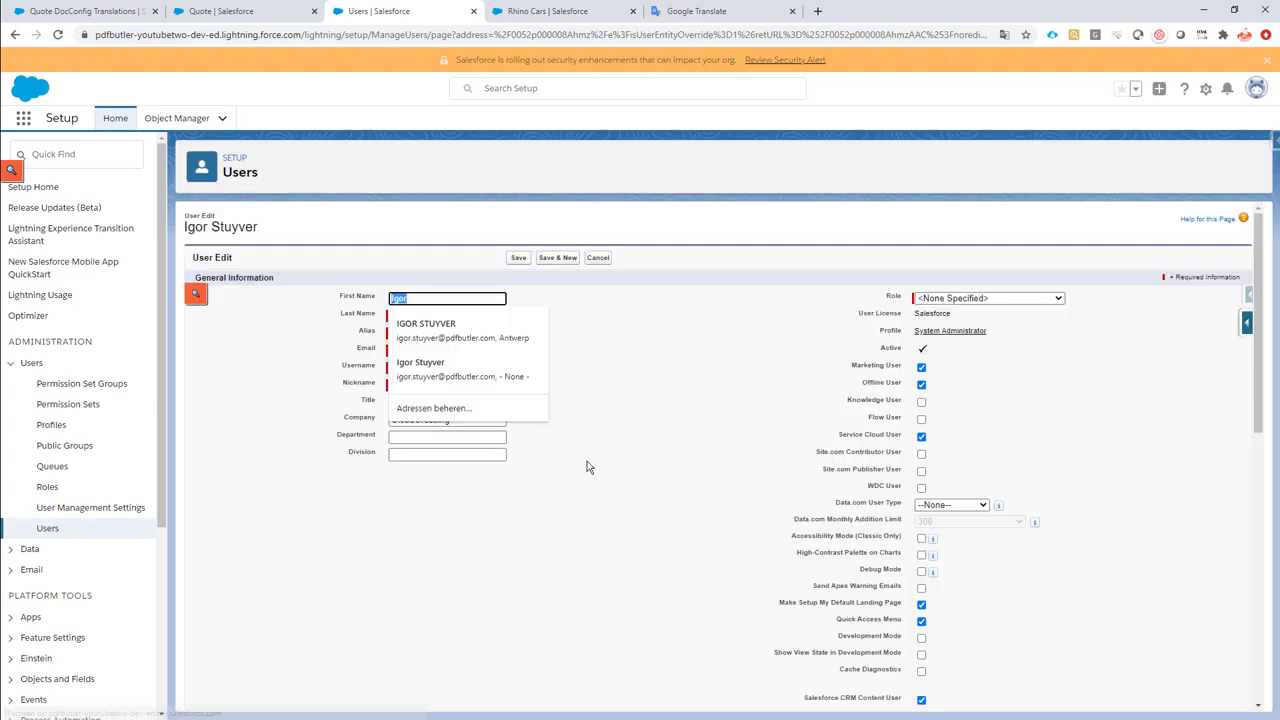
{"action": "scroll", "coordinate": [588, 467], "scroll_direction": "down", "scroll_amount": 10}
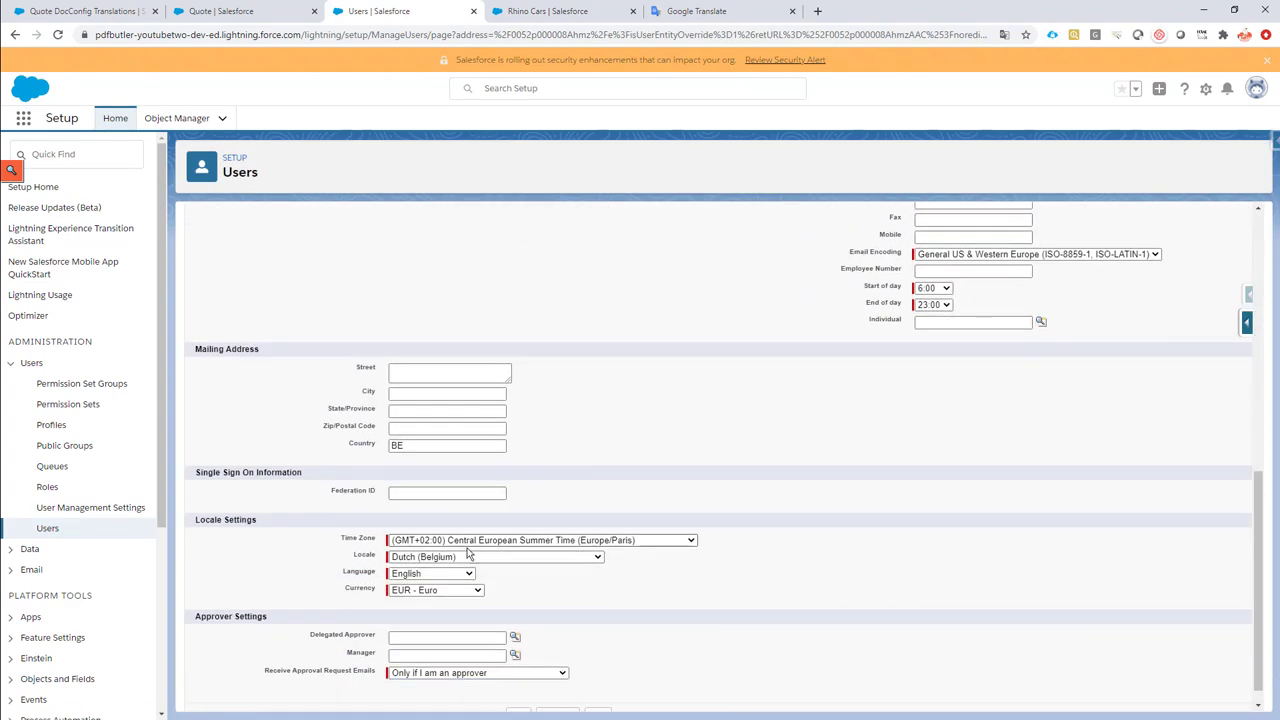
{"action": "left_click", "coordinate": [470, 557]}
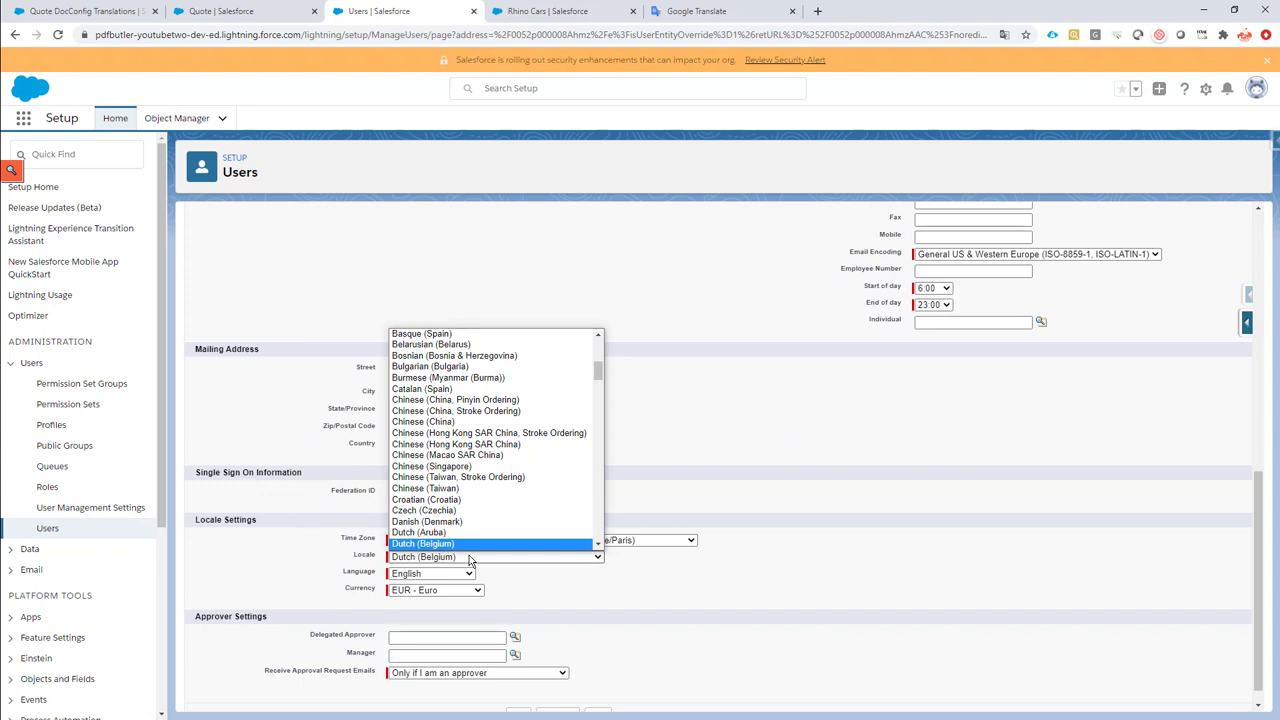
{"action": "key", "text": "f"}
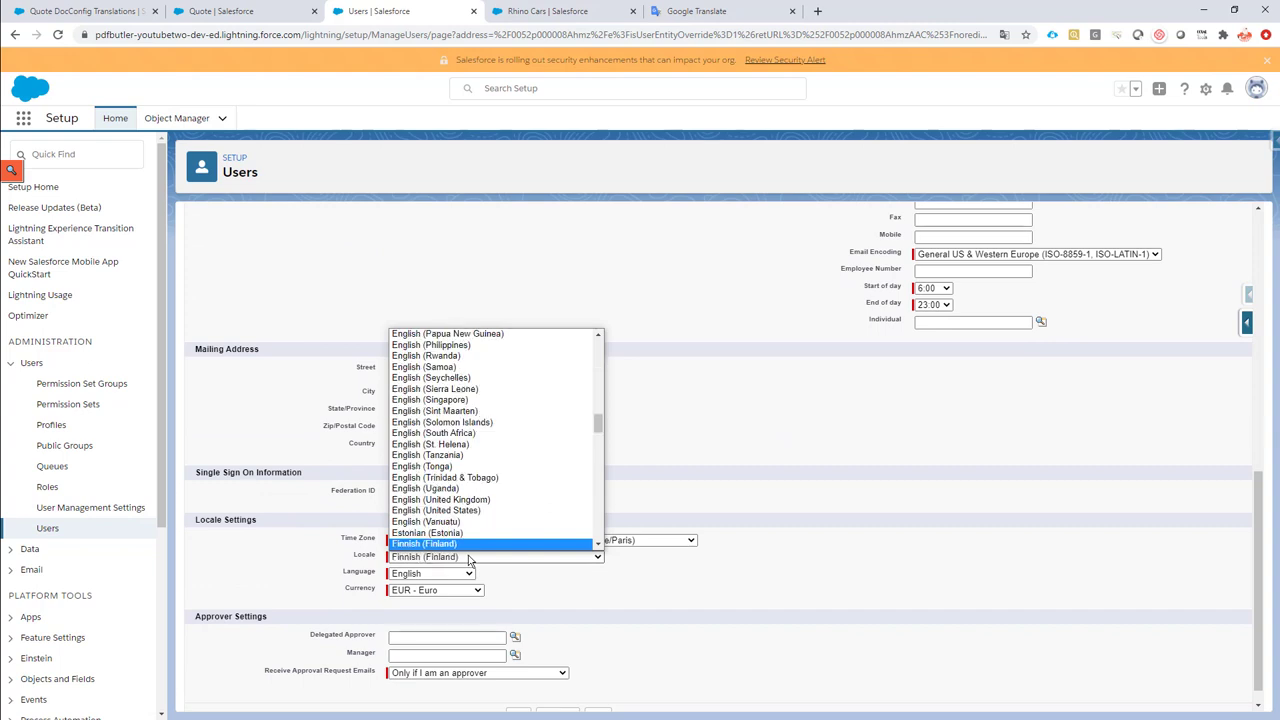
{"action": "key", "text": "Down"}
{"action": "key", "text": "Down"}
{"action": "key", "text": "Down"}
{"action": "key", "text": "Down"}
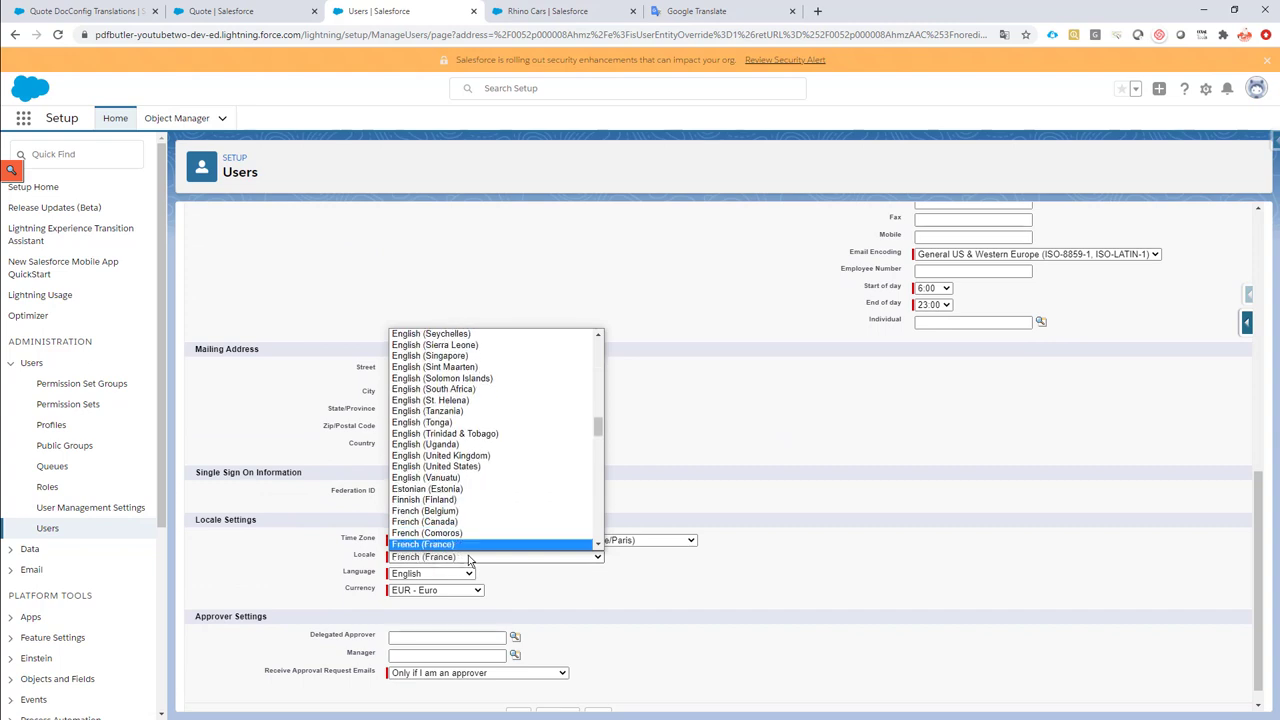
{"action": "scroll", "coordinate": [472, 500], "scroll_direction": "down", "scroll_amount": 2}
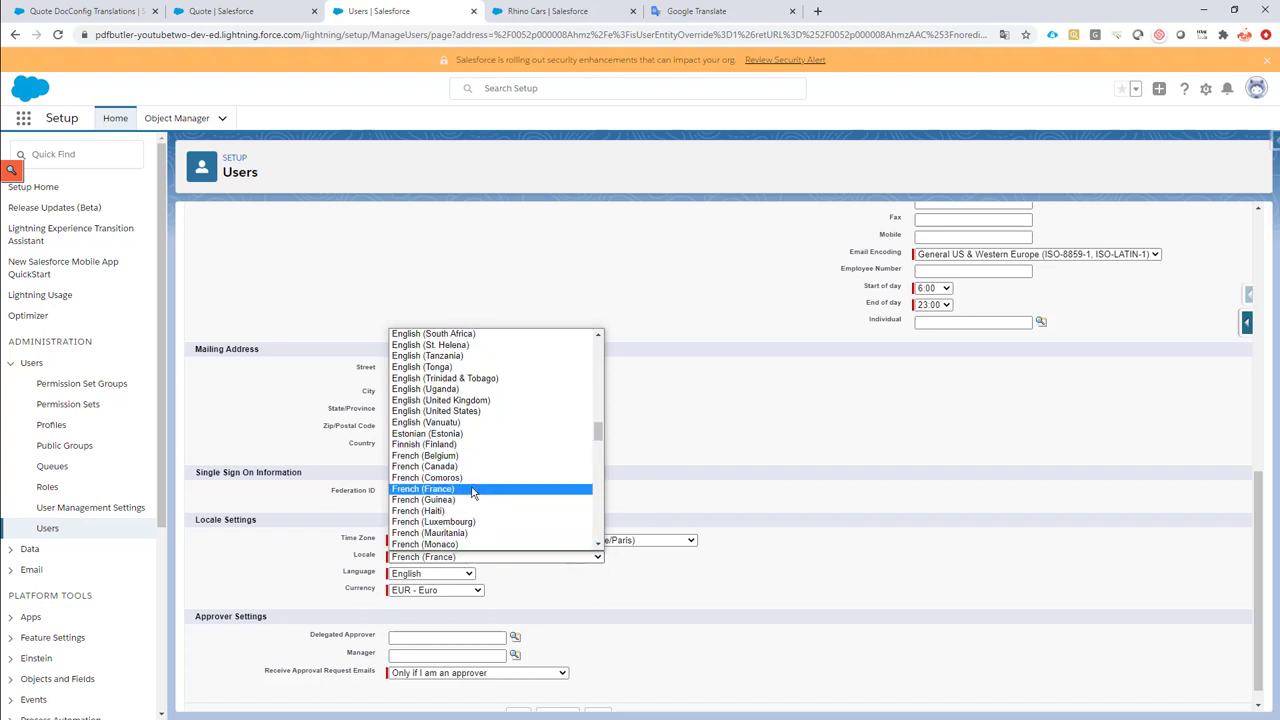
{"action": "left_click", "coordinate": [470, 489]}
{"action": "left_click", "coordinate": [744, 604]}
{"action": "scroll", "coordinate": [740, 606], "scroll_direction": "down", "scroll_amount": 1}
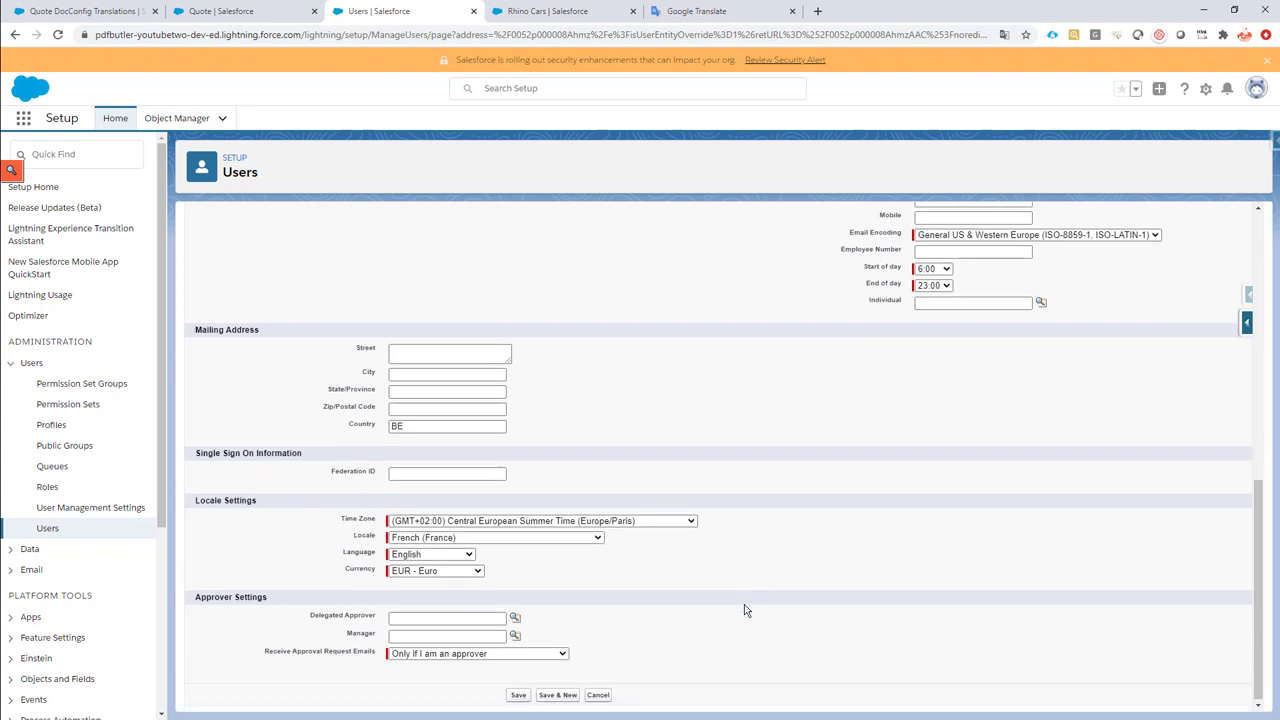
{"action": "left_click", "coordinate": [518, 694]}
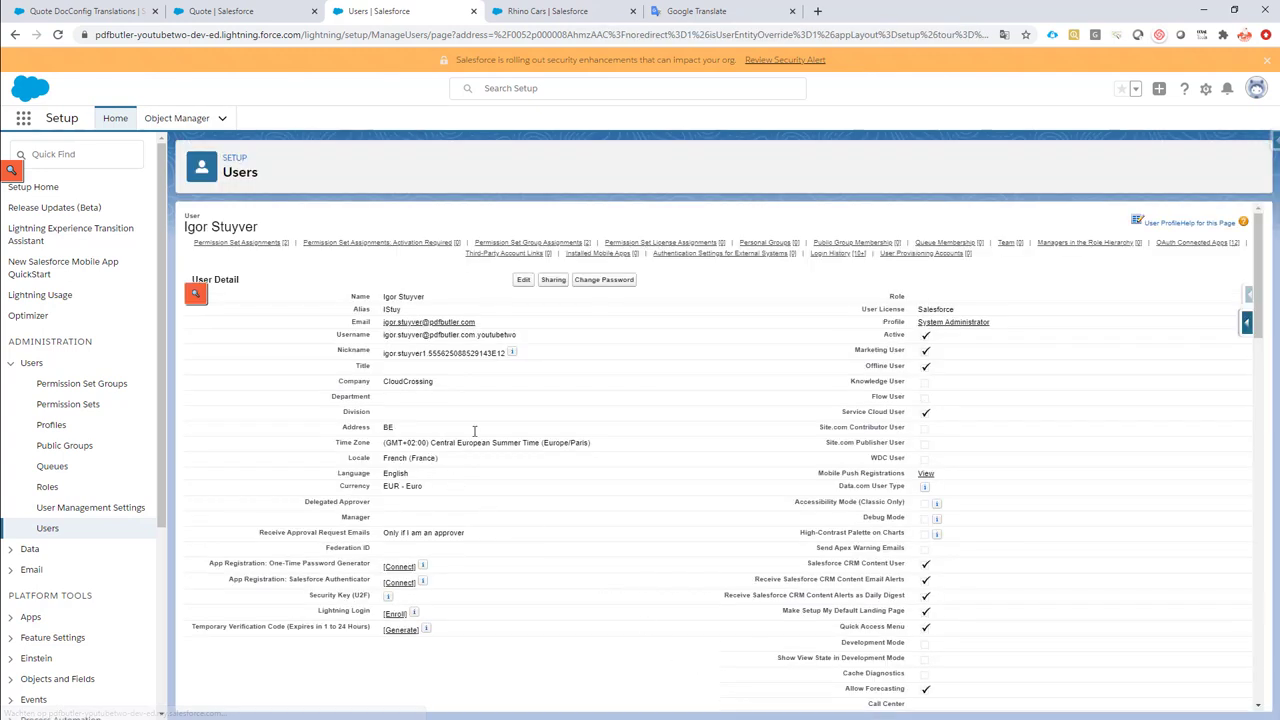
- Reload Rhino Cars to see the template renamed Devis, then return to the user's details
{"action": "left_click", "coordinate": [533, 11]}
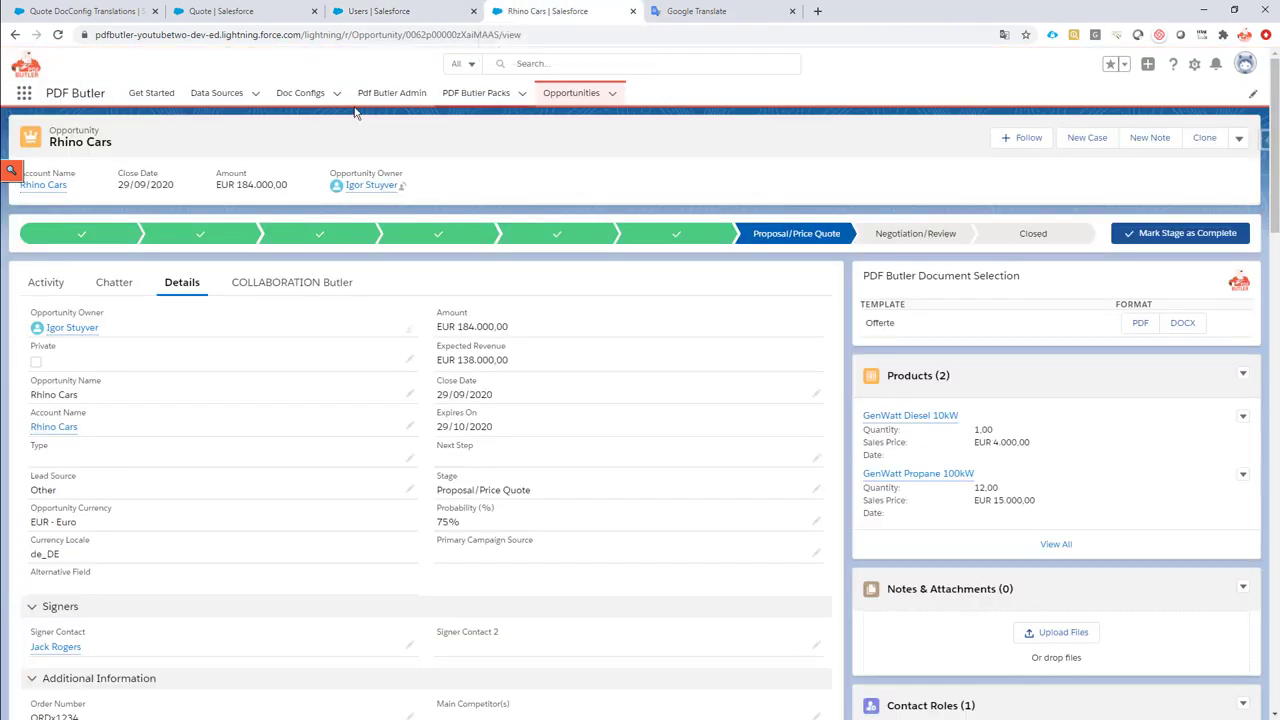
{"action": "left_click", "coordinate": [58, 34]}
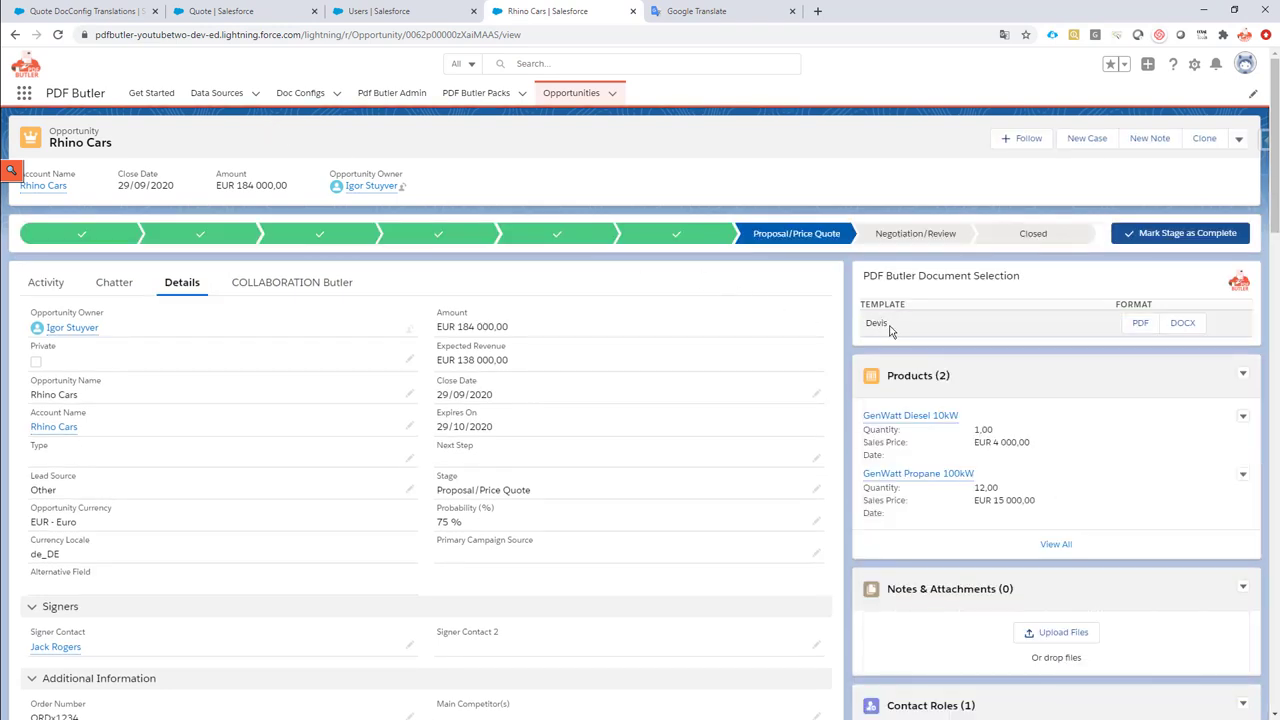
{"action": "left_click", "coordinate": [370, 18]}
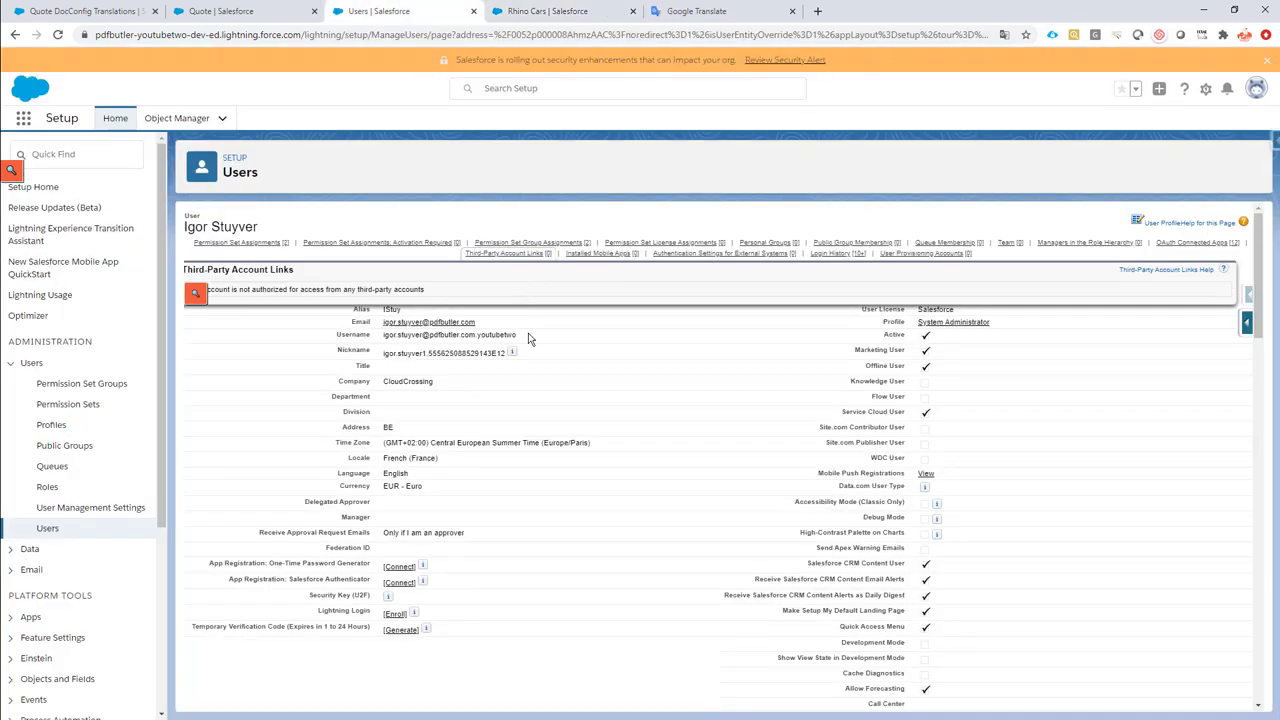
- Edit the user and pick English (United Kingdom) as the locale
{"action": "left_click", "coordinate": [523, 280]}
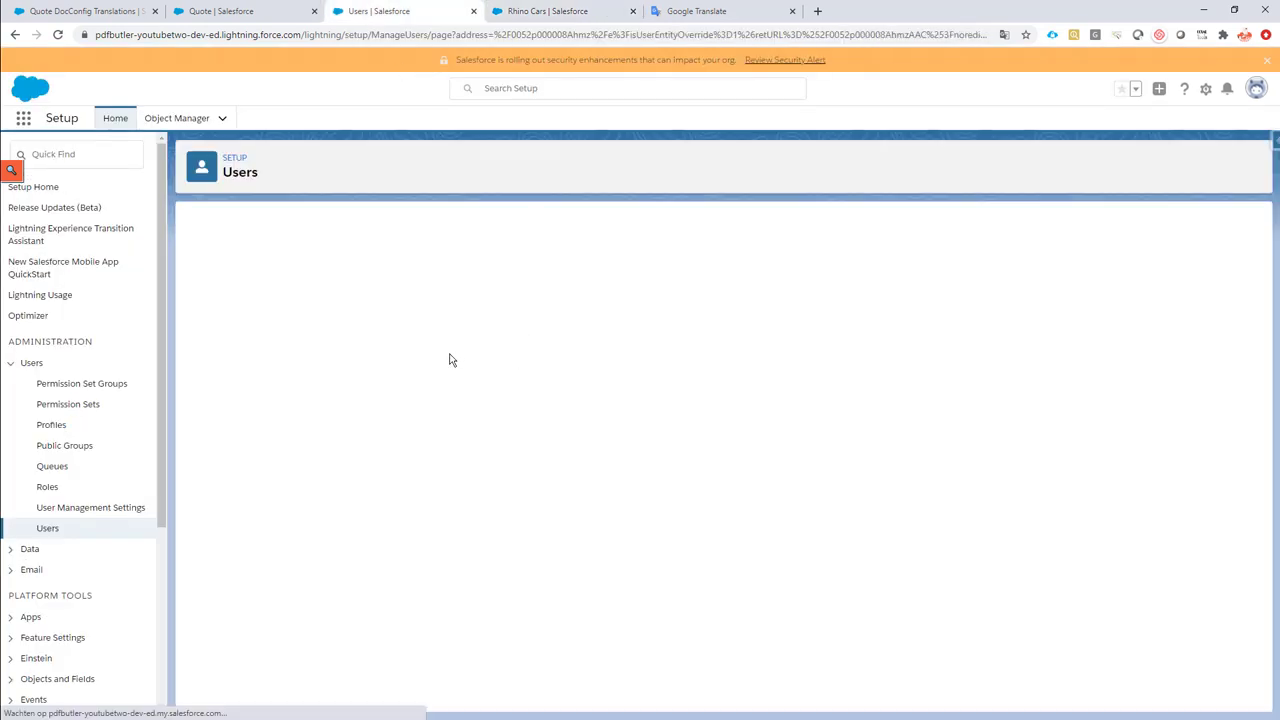
{"action": "scroll", "coordinate": [618, 537], "scroll_direction": "down", "scroll_amount": 5}
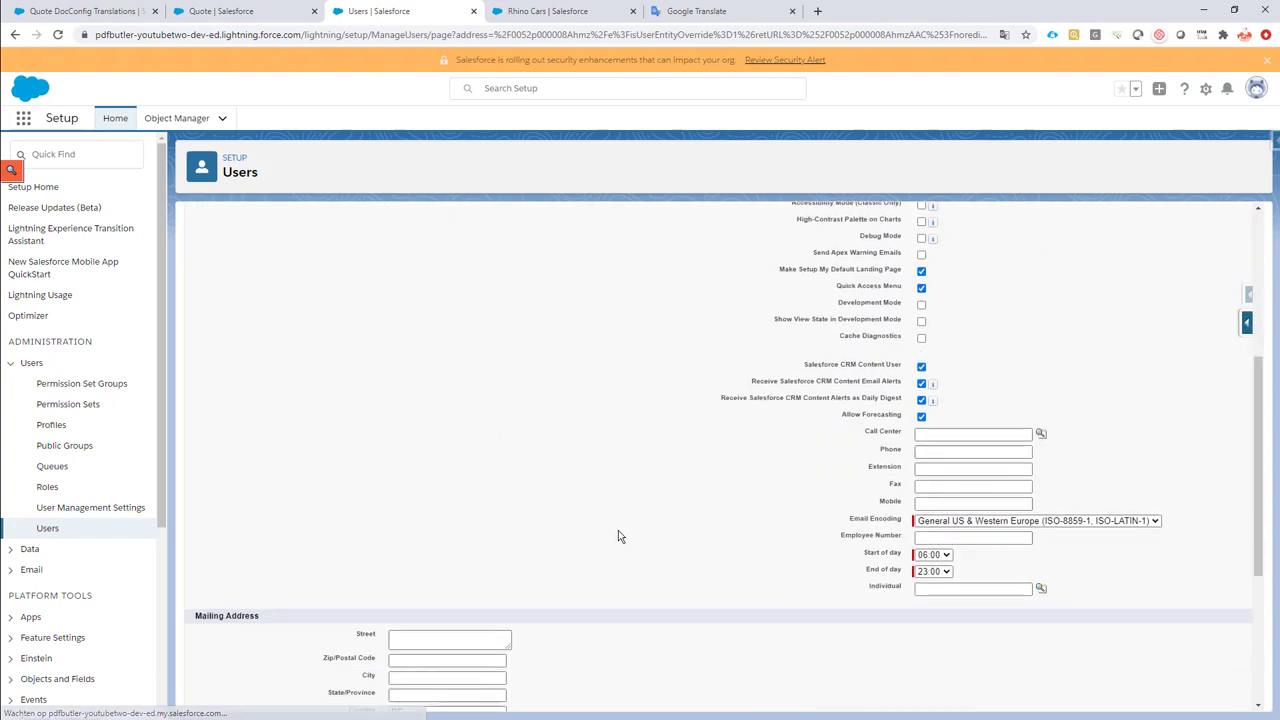
{"action": "scroll", "coordinate": [618, 537], "scroll_direction": "down", "scroll_amount": 2}
{"action": "left_click", "coordinate": [423, 623]}
{"action": "scroll", "coordinate": [529, 513], "scroll_direction": "up", "scroll_amount": 5}
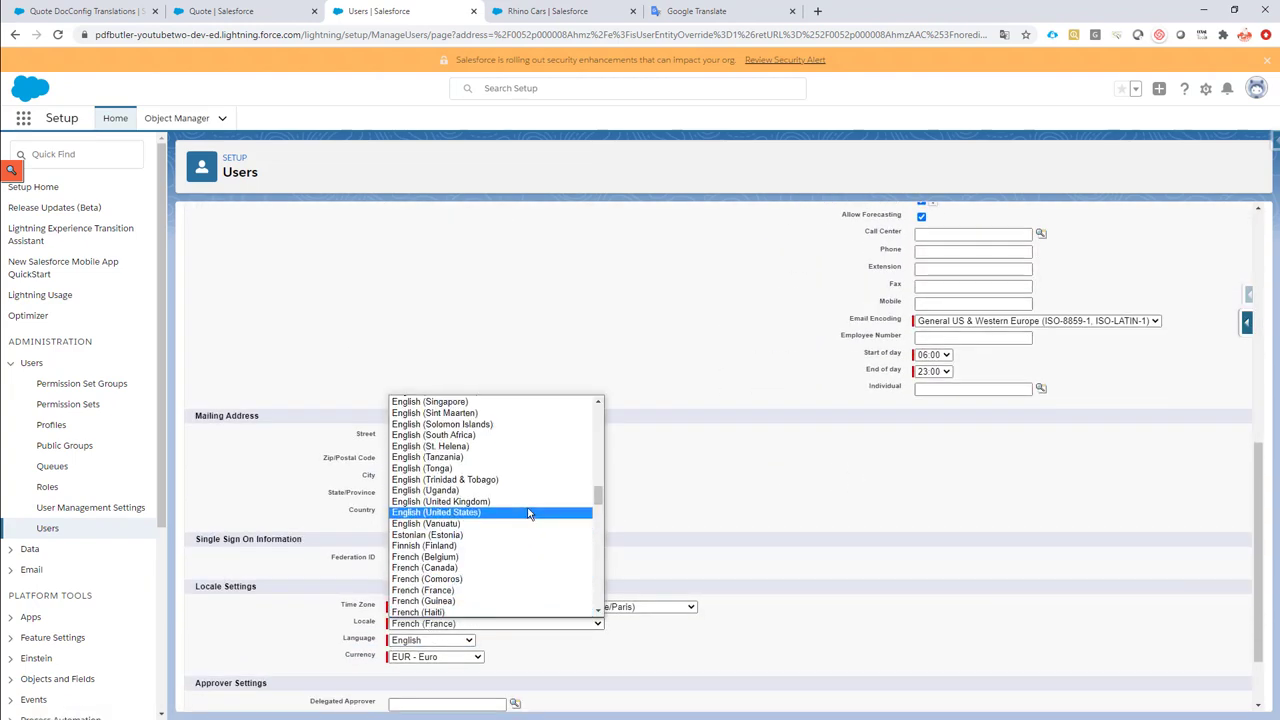
{"action": "scroll", "coordinate": [529, 513], "scroll_direction": "down", "scroll_amount": 4}
{"action": "scroll", "coordinate": [529, 513], "scroll_direction": "up", "scroll_amount": 8}
{"action": "scroll", "coordinate": [488, 515], "scroll_direction": "down", "scroll_amount": 8}
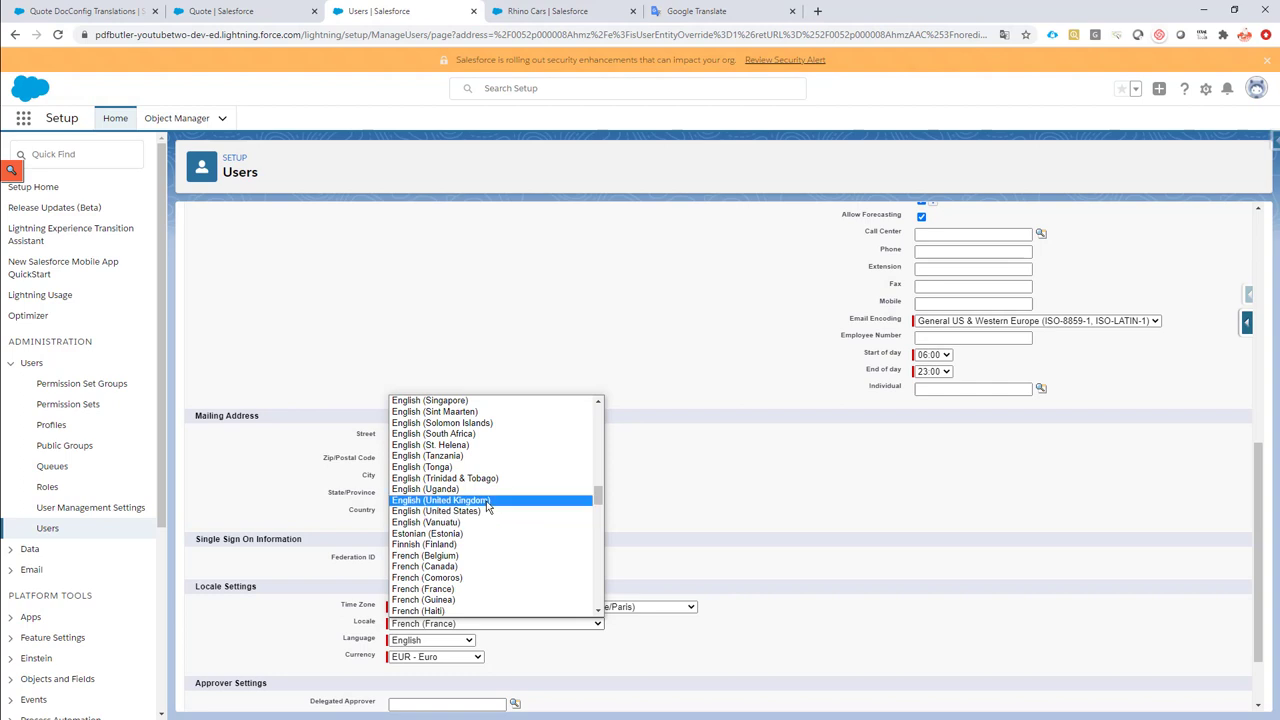
{"action": "left_click", "coordinate": [488, 500]}
- Save the locale and reload the Rhino Cars opportunity to show 'My Quote'
{"action": "scroll", "coordinate": [751, 645], "scroll_direction": "down", "scroll_amount": 2}
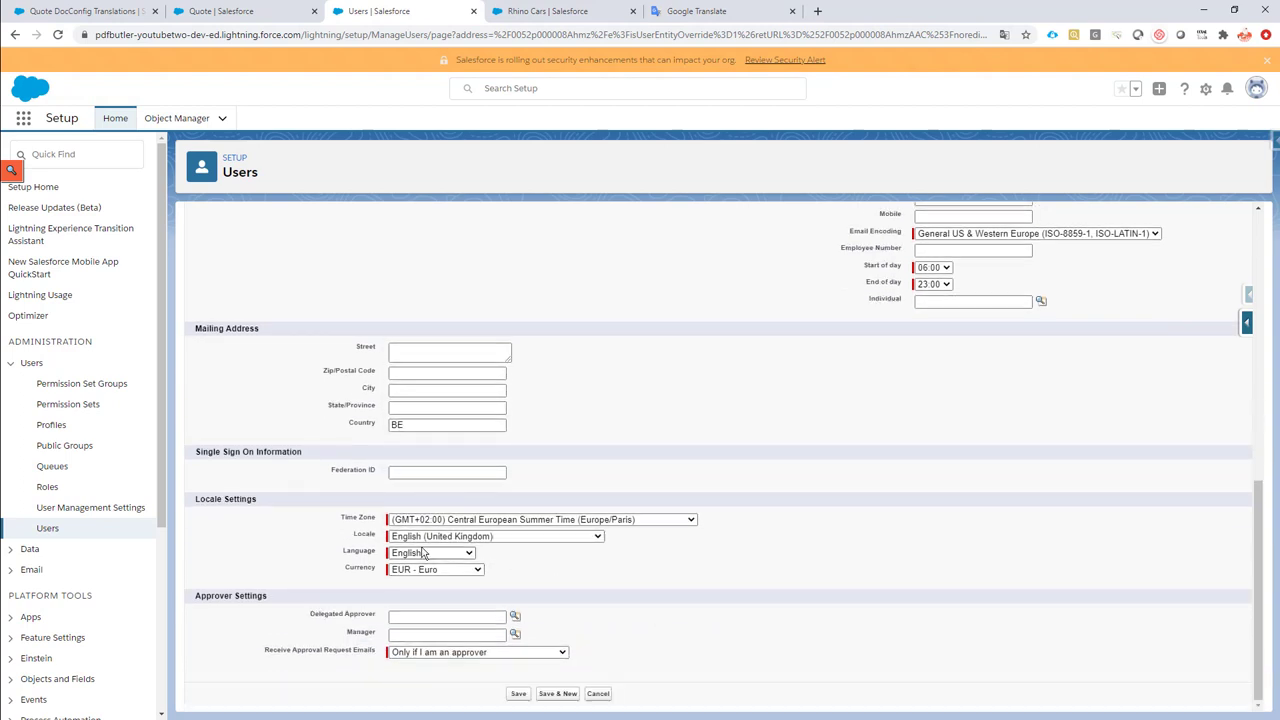
{"action": "left_click", "coordinate": [518, 694]}
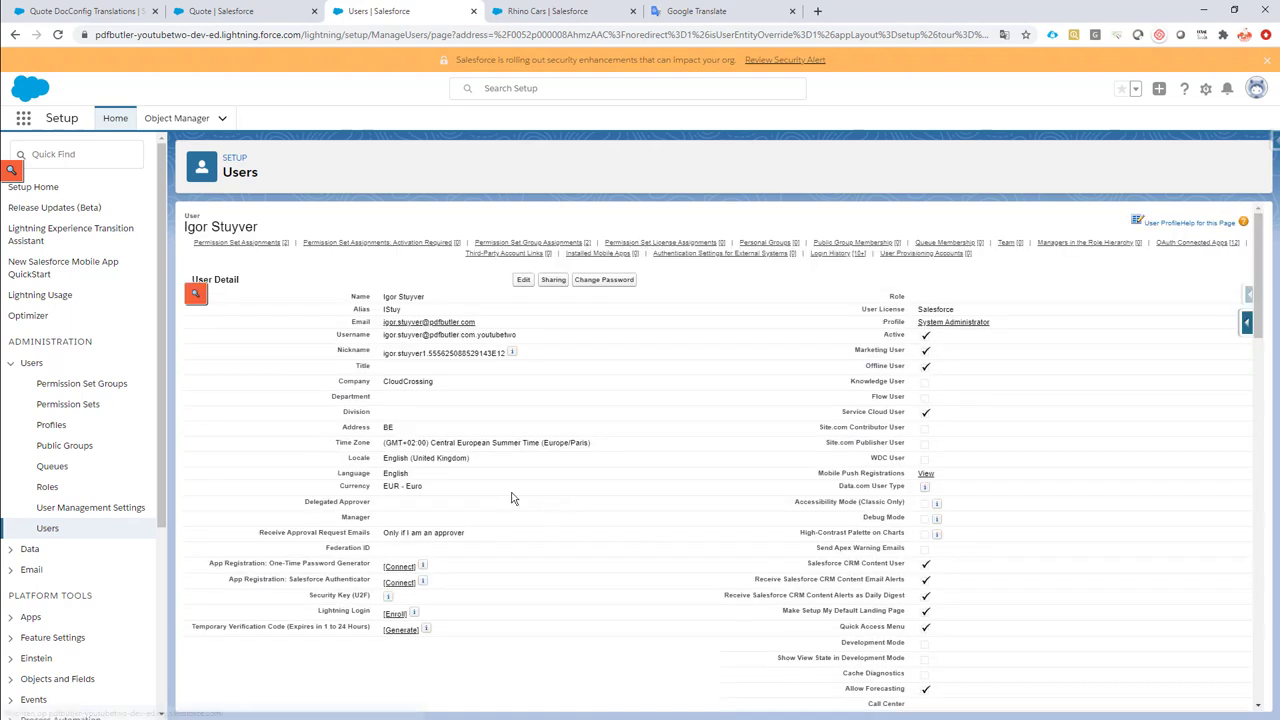
{"action": "left_click", "coordinate": [534, 16]}
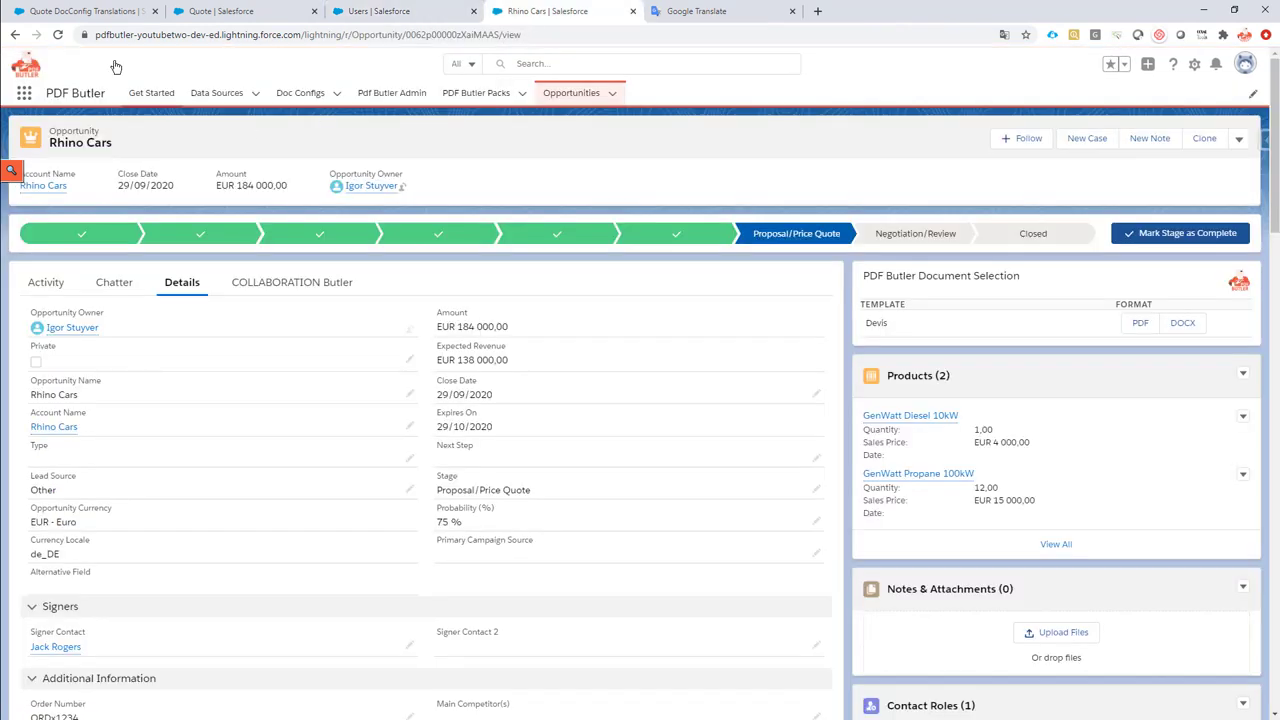
{"action": "left_click", "coordinate": [60, 35]}
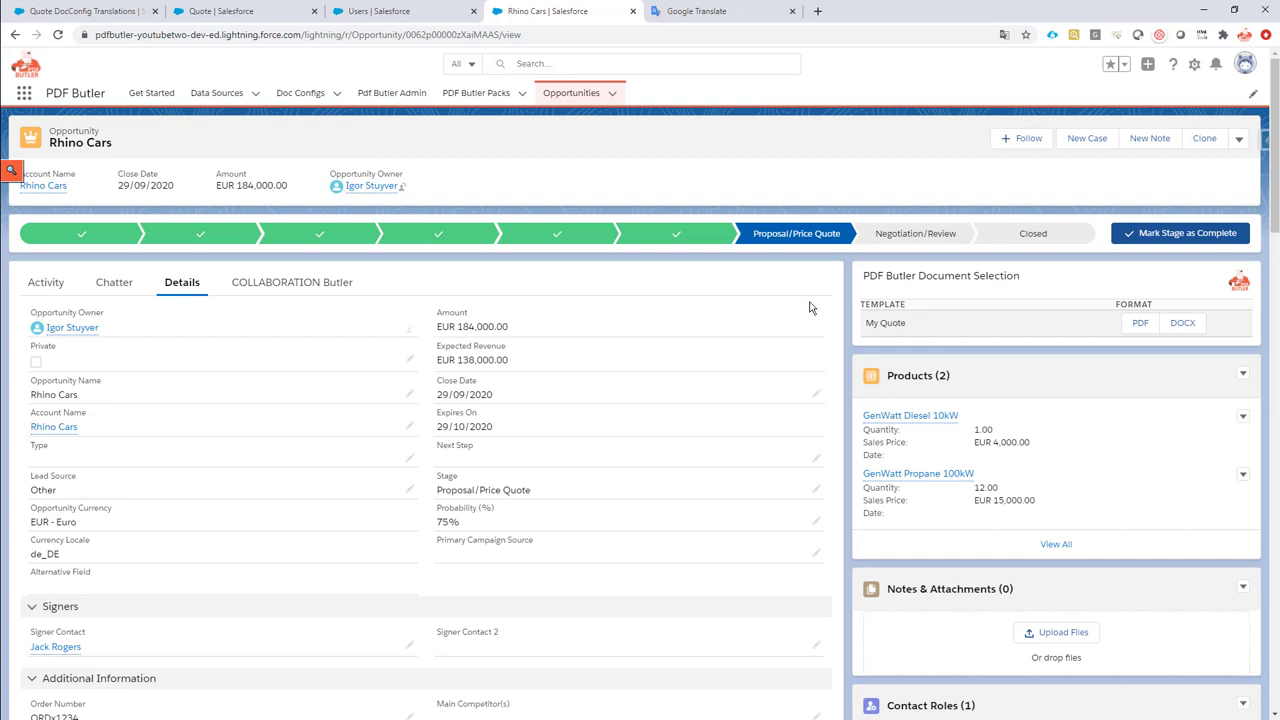
- Remove the My Quote row from Quote DocConfig Translations, then reload it and Rhino Cars
{"action": "left_click", "coordinate": [73, 12]}
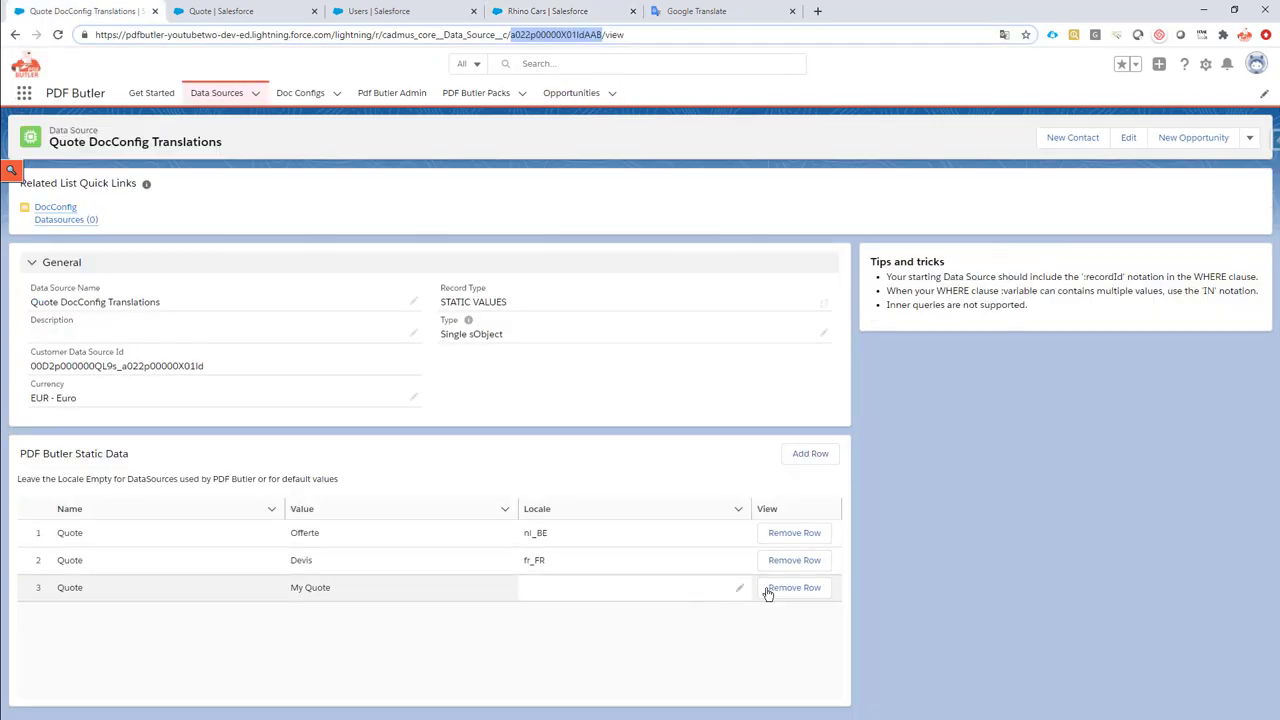
{"action": "left_click", "coordinate": [800, 594]}
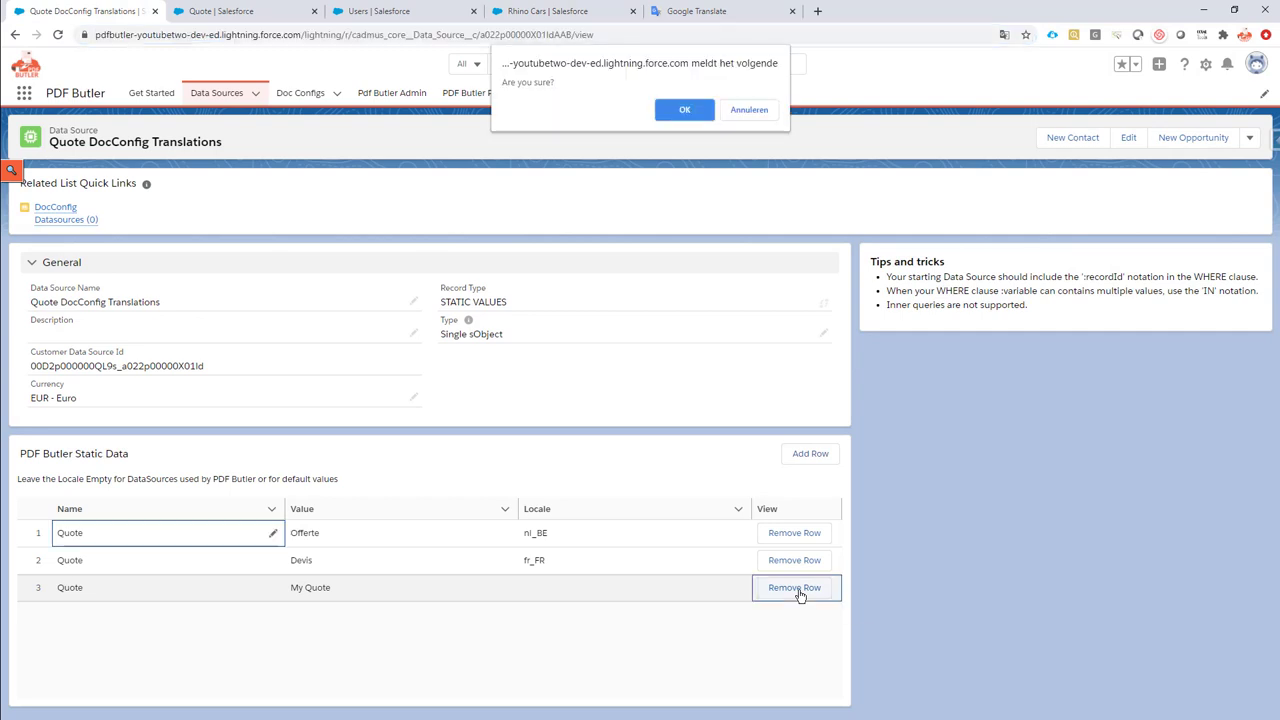
{"action": "left_click", "coordinate": [685, 111]}
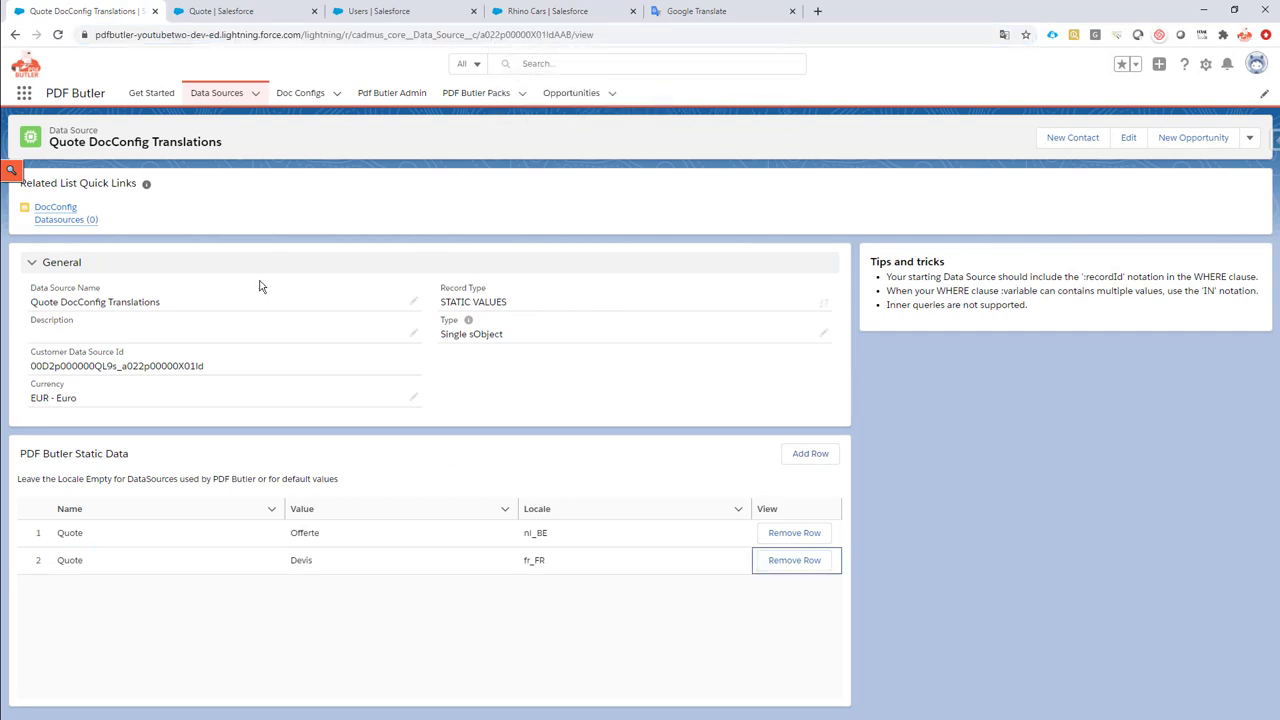
{"action": "left_click", "coordinate": [58, 35]}
{"action": "left_click", "coordinate": [522, 13]}
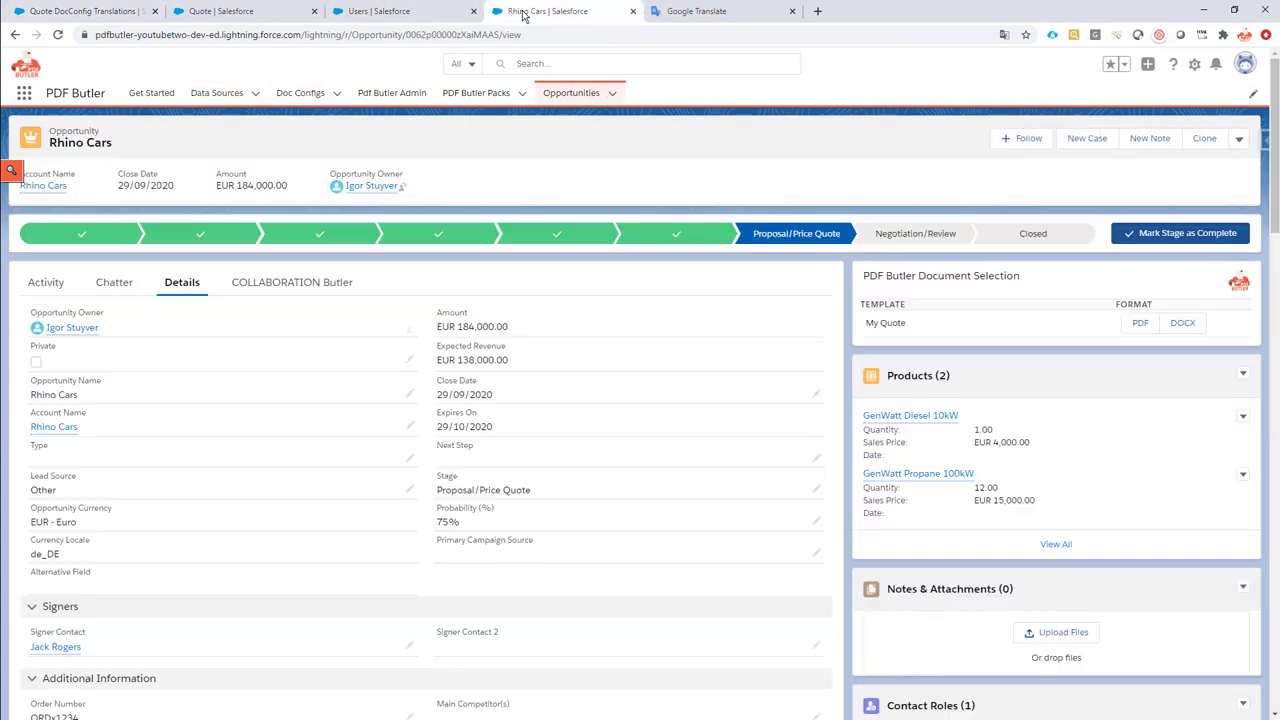
{"action": "left_click", "coordinate": [58, 36]}
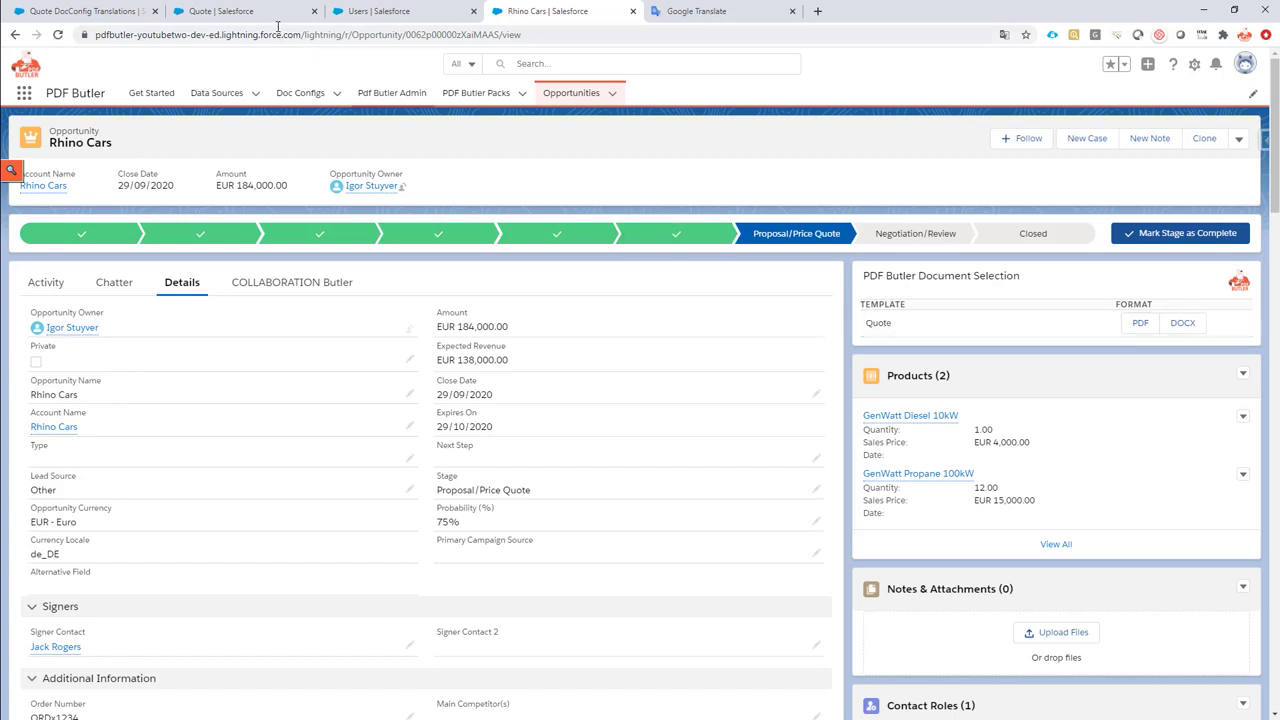
- Translate 'quotation' into Portuguese in Google Translate
{"action": "left_click", "coordinate": [690, 11]}
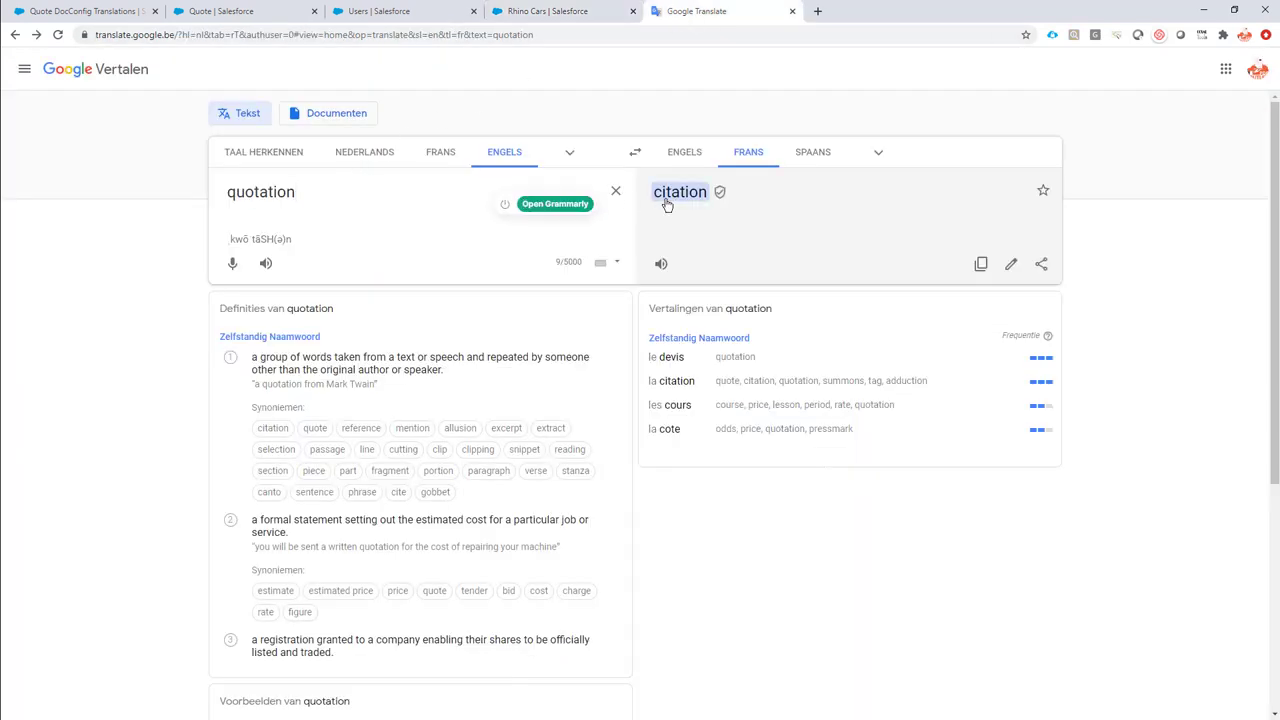
{"action": "left_click", "coordinate": [879, 156]}
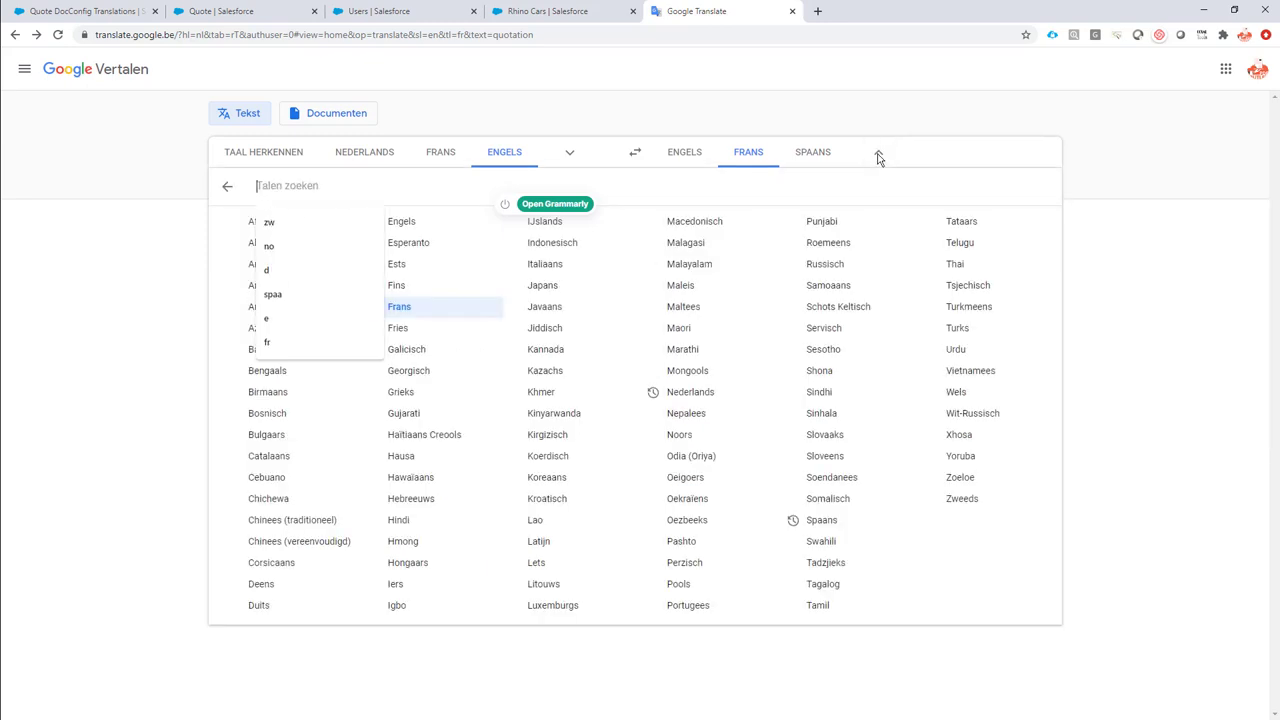
{"action": "type", "text": "po"}
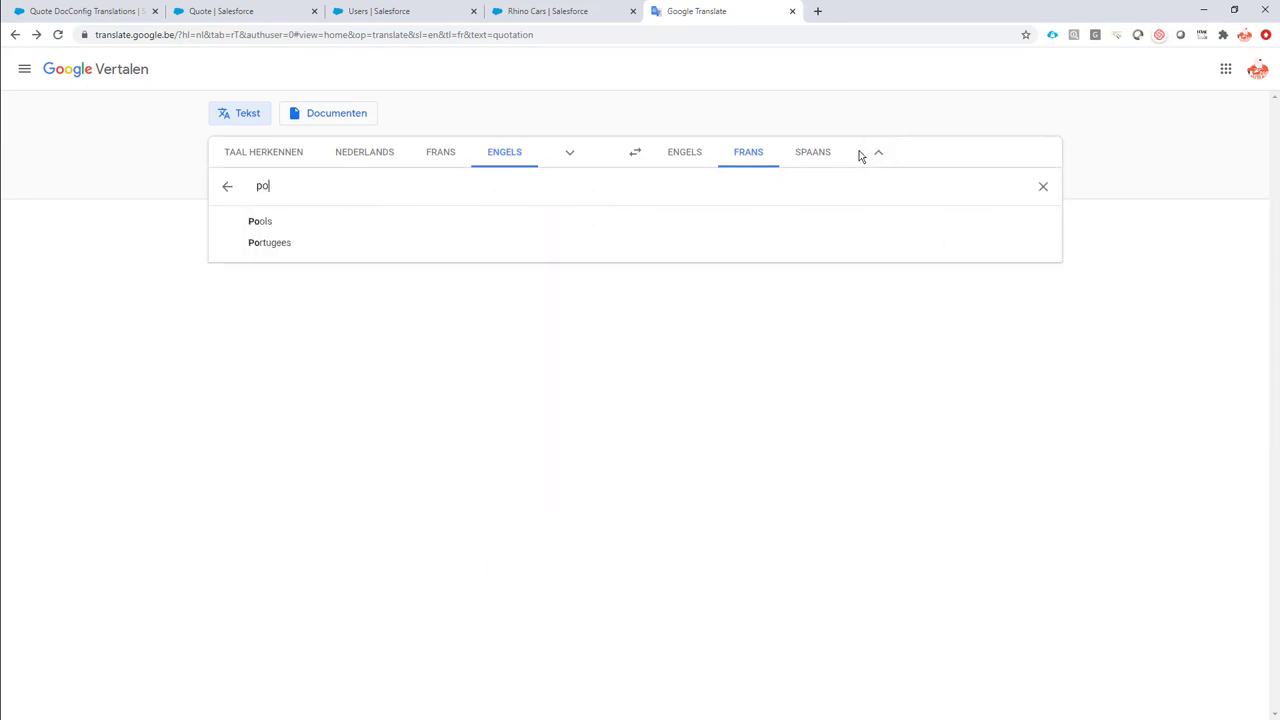
{"action": "left_click", "coordinate": [284, 245]}
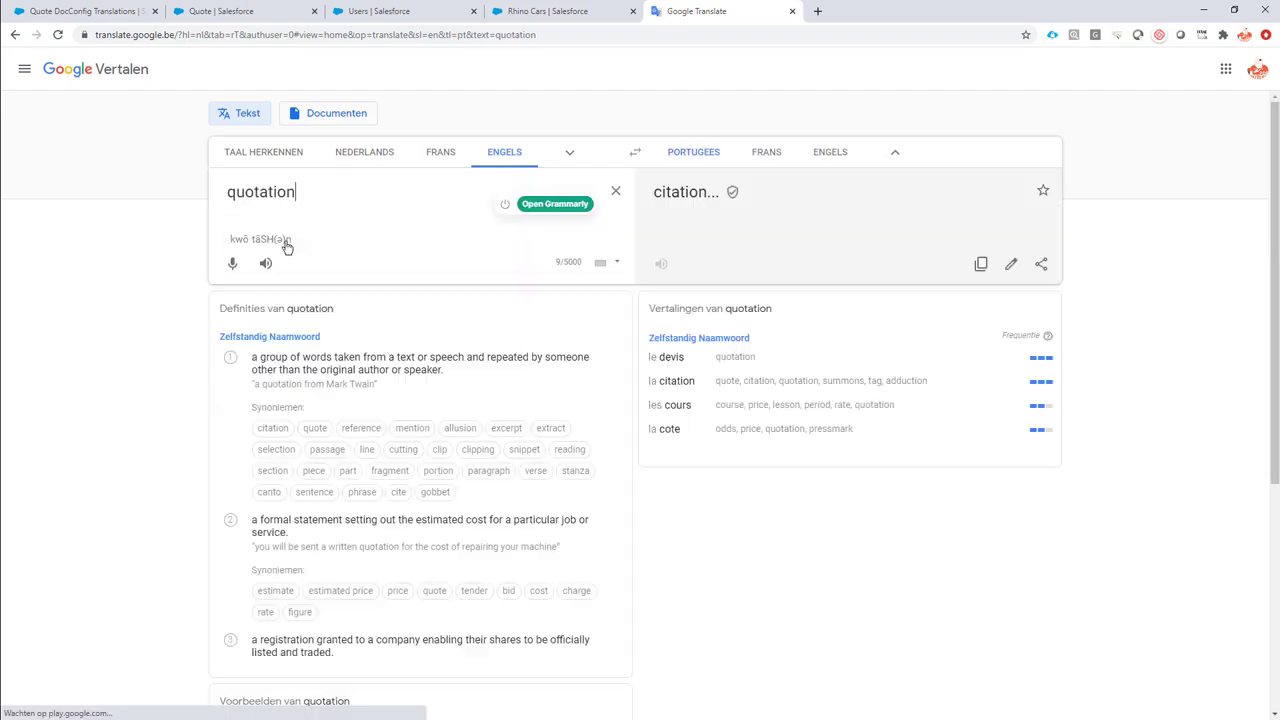
- Copy the translation 'cotação' and add a new row to the translations table
{"action": "double_click", "coordinate": [680, 192]}
{"action": "left_click", "coordinate": [700, 186]}
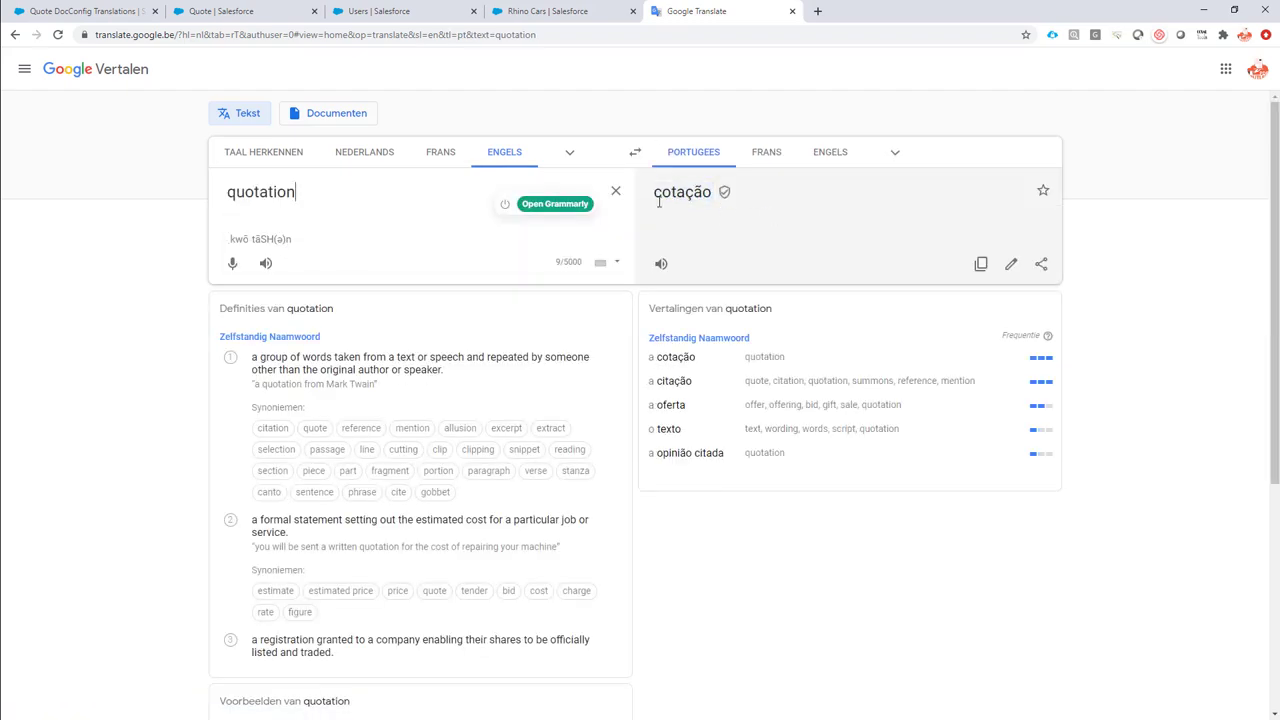
{"action": "double_click", "coordinate": [680, 200]}
{"action": "left_click", "coordinate": [679, 200]}
{"action": "left_click", "coordinate": [982, 265]}
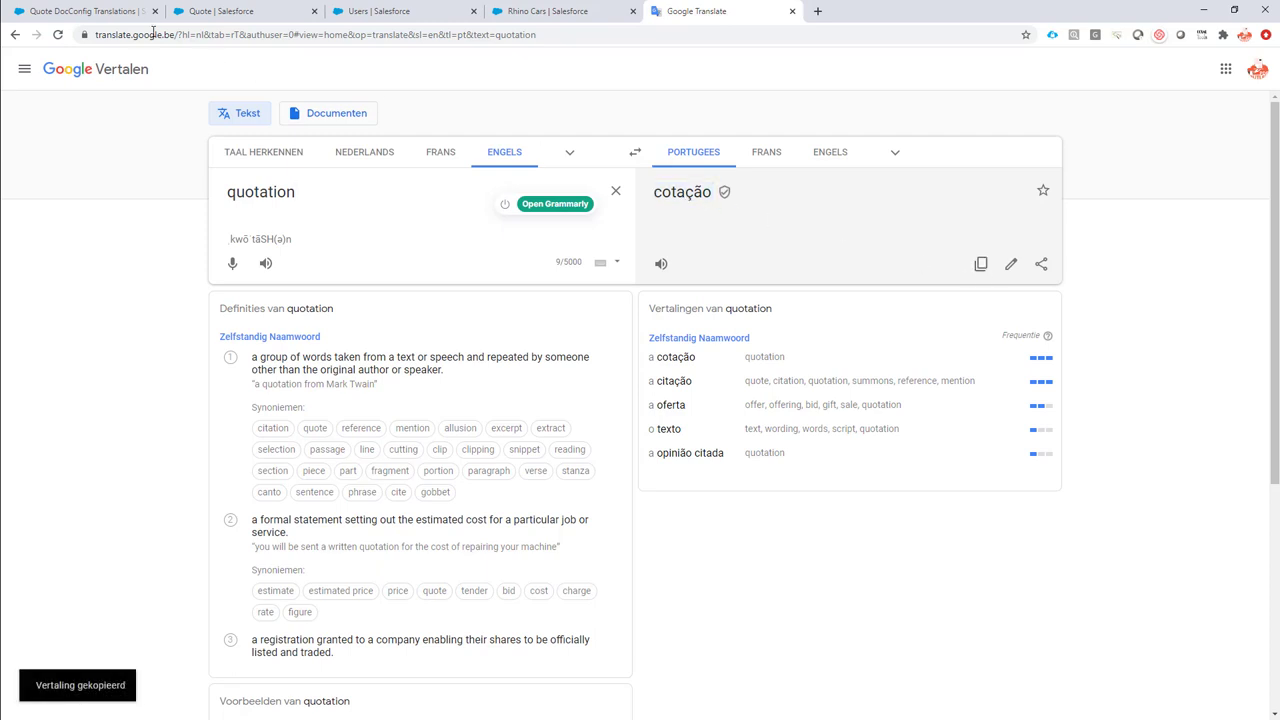
{"action": "left_click", "coordinate": [80, 12]}
{"action": "left_click", "coordinate": [811, 453]}
- Fill the new row with Name 'Quote', Value 'Cotação', Locale pt_PT, and save it
{"action": "left_click", "coordinate": [275, 592]}
{"action": "type", "text": "Quote"}
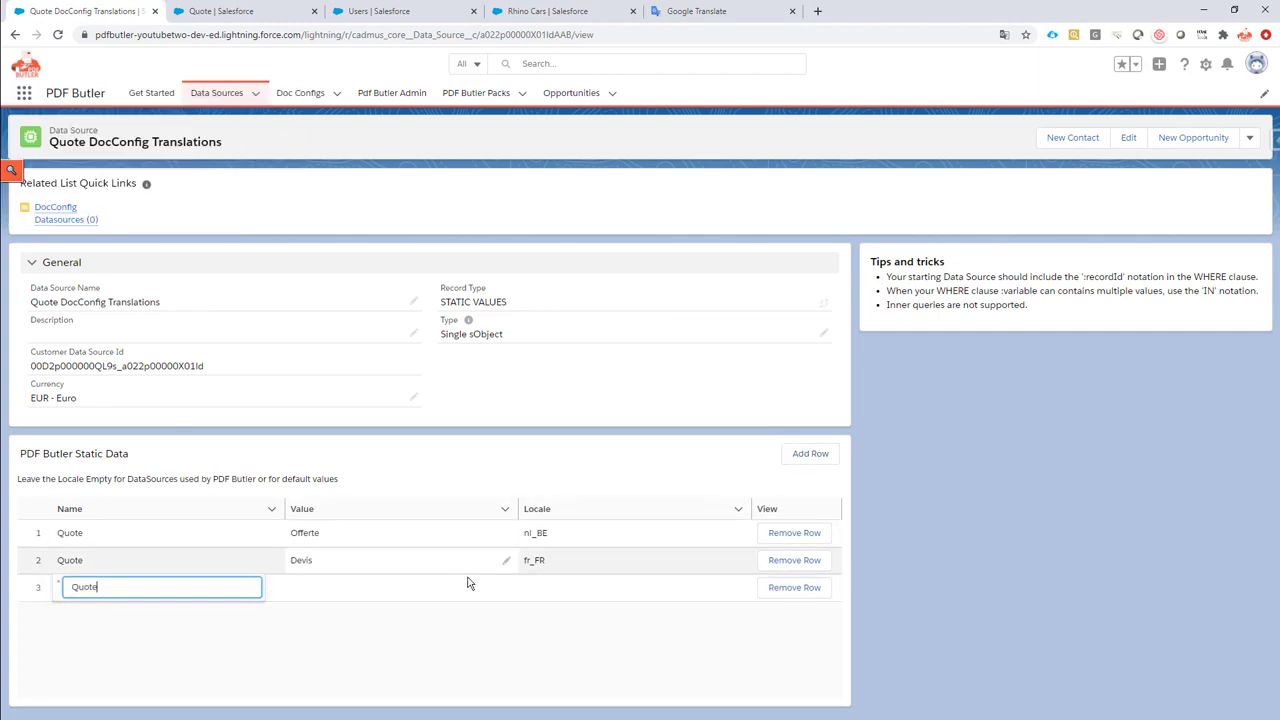
{"action": "left_click", "coordinate": [506, 590]}
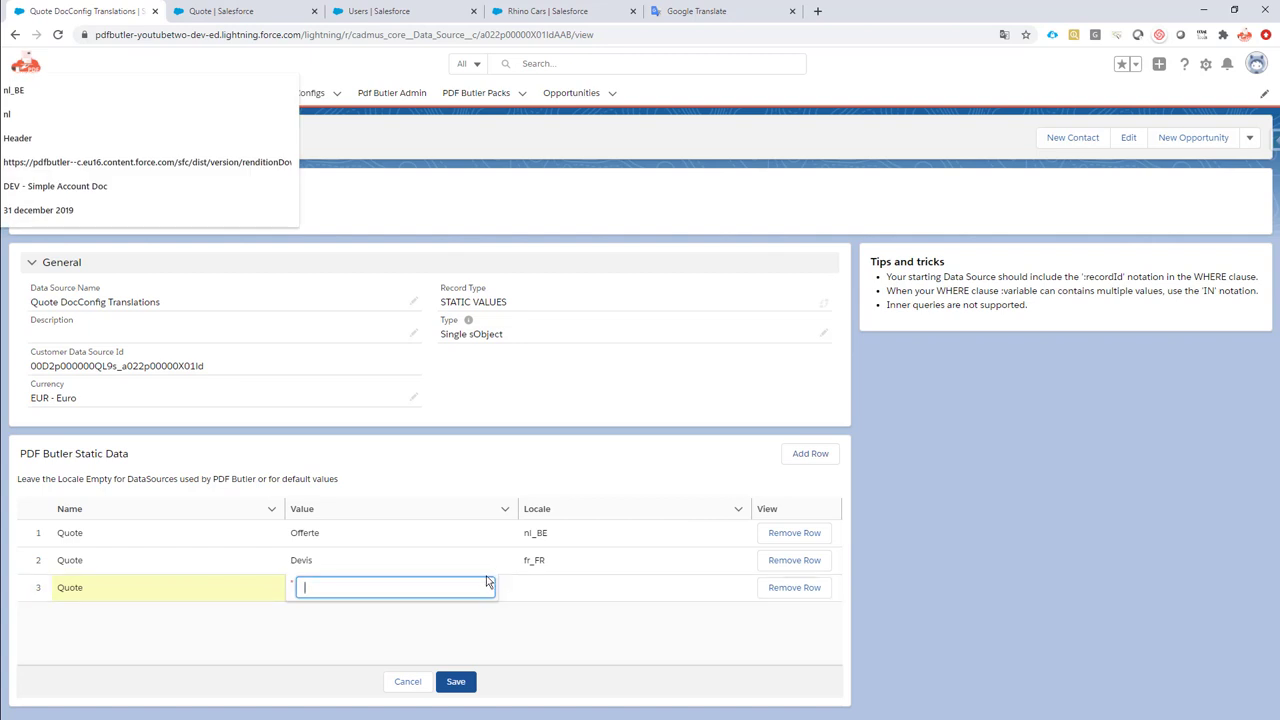
{"action": "type", "text": "cotação"}
{"action": "key", "text": "Delete"}
{"action": "type", "text": "C"}
{"action": "left_click", "coordinate": [748, 588]}
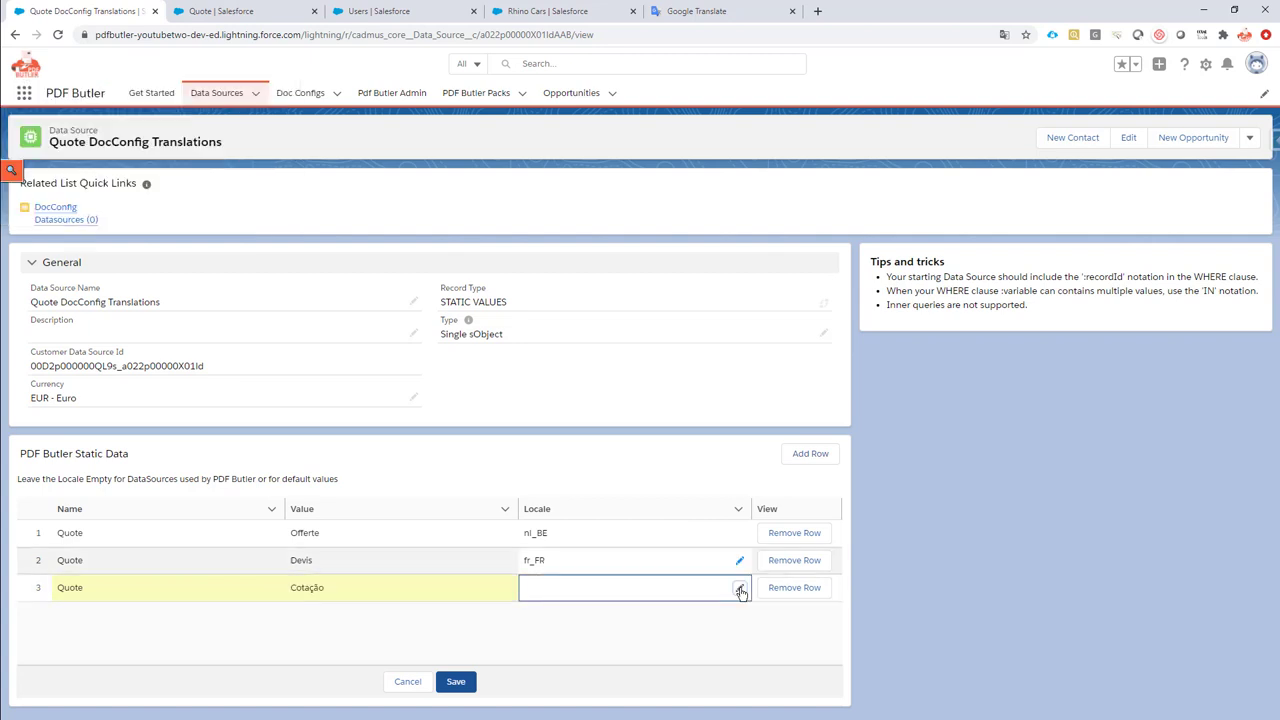
{"action": "type", "text": "pt_PT"}
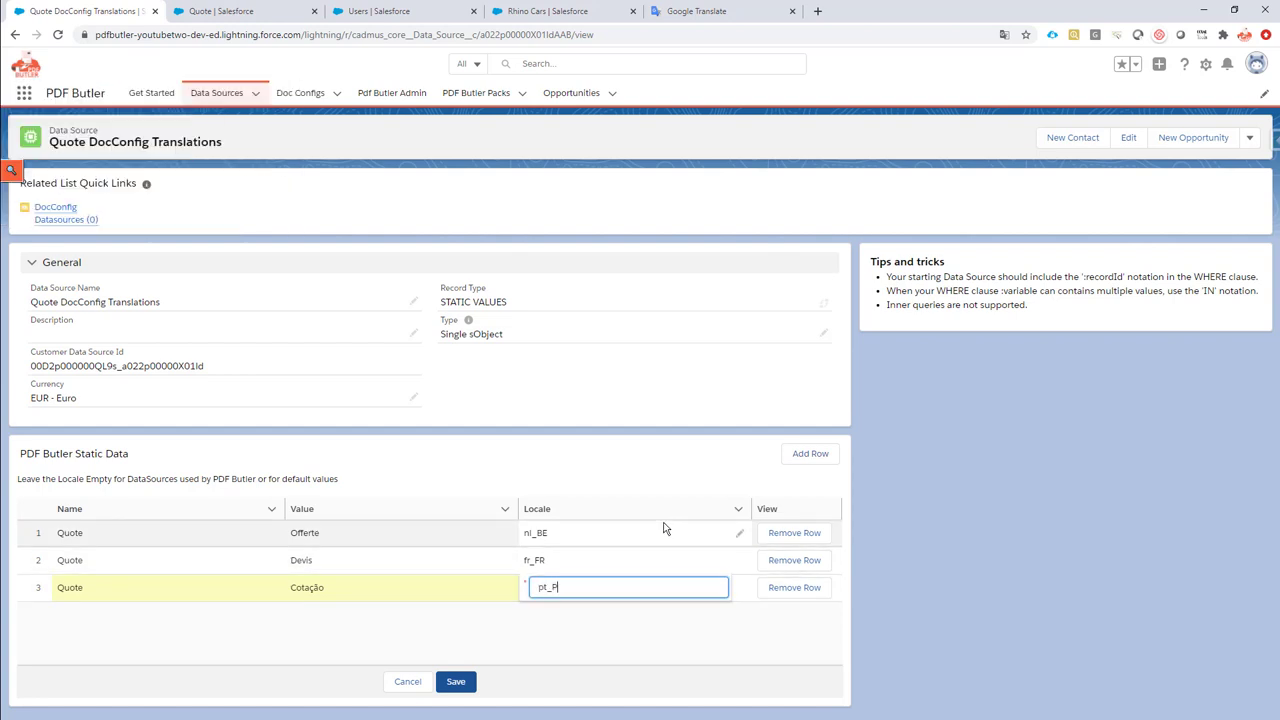
{"action": "left_click", "coordinate": [457, 682]}
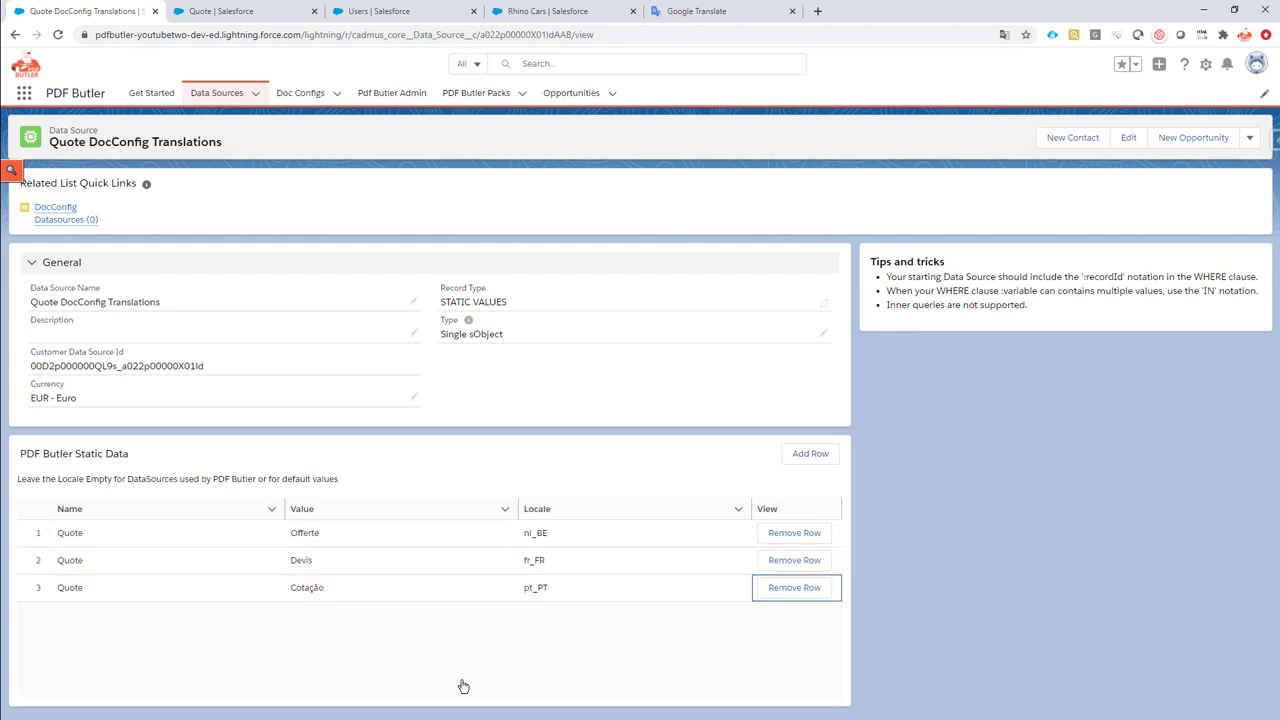
{"action": "left_click", "coordinate": [400, 18]}
- Set the user's locale to Portuguese (Portugal) and save the user record
{"action": "left_click", "coordinate": [522, 280]}
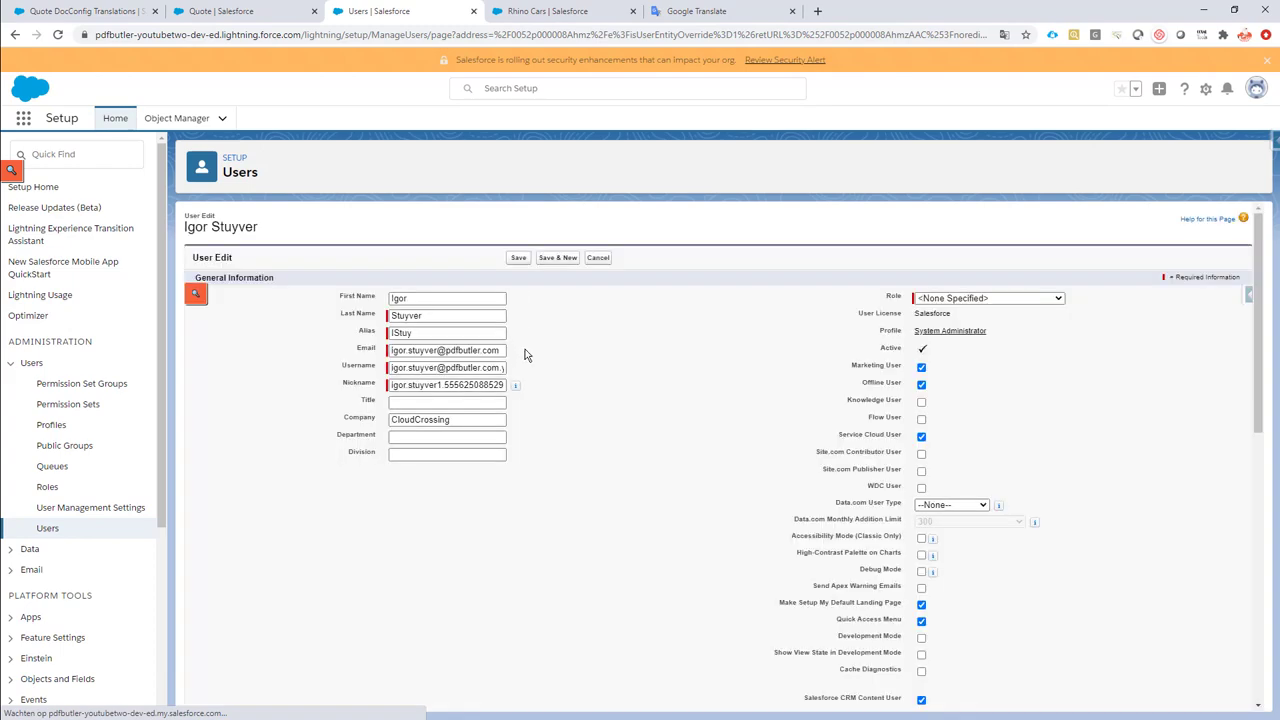
{"action": "scroll", "coordinate": [530, 360], "scroll_direction": "down", "scroll_amount": 10}
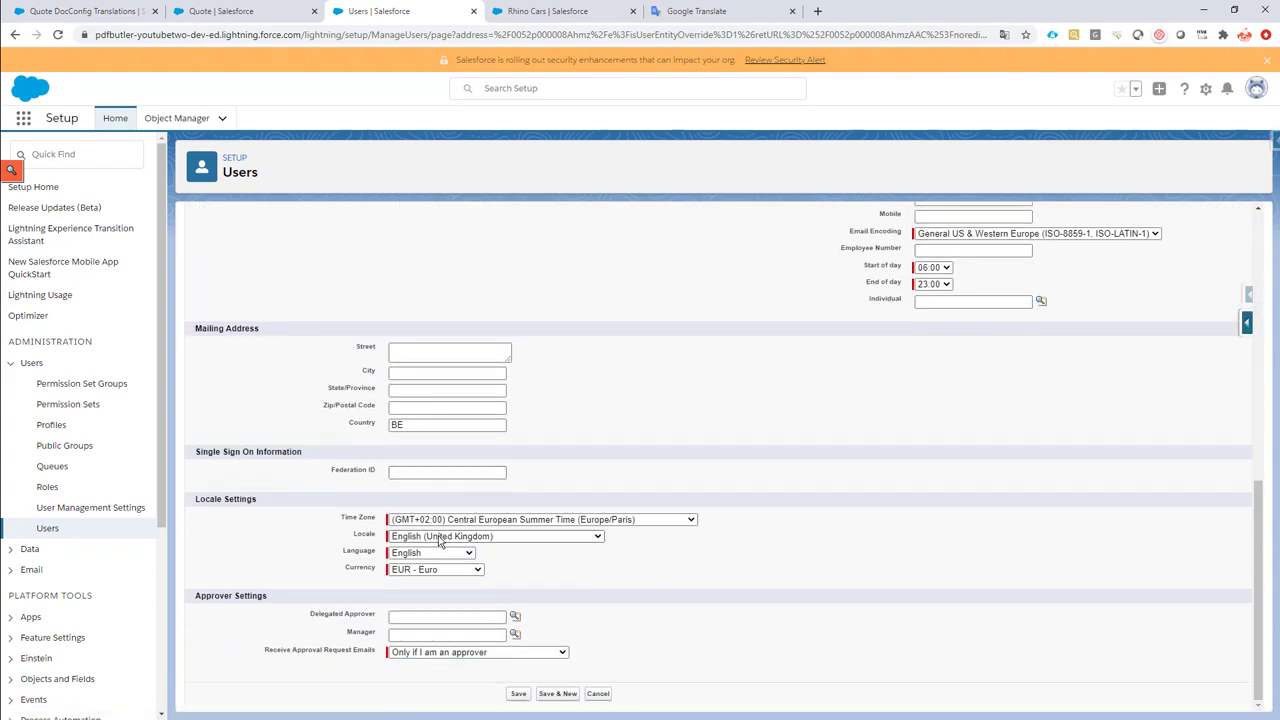
{"action": "left_click", "coordinate": [440, 537]}
{"action": "type", "text": "pe"}
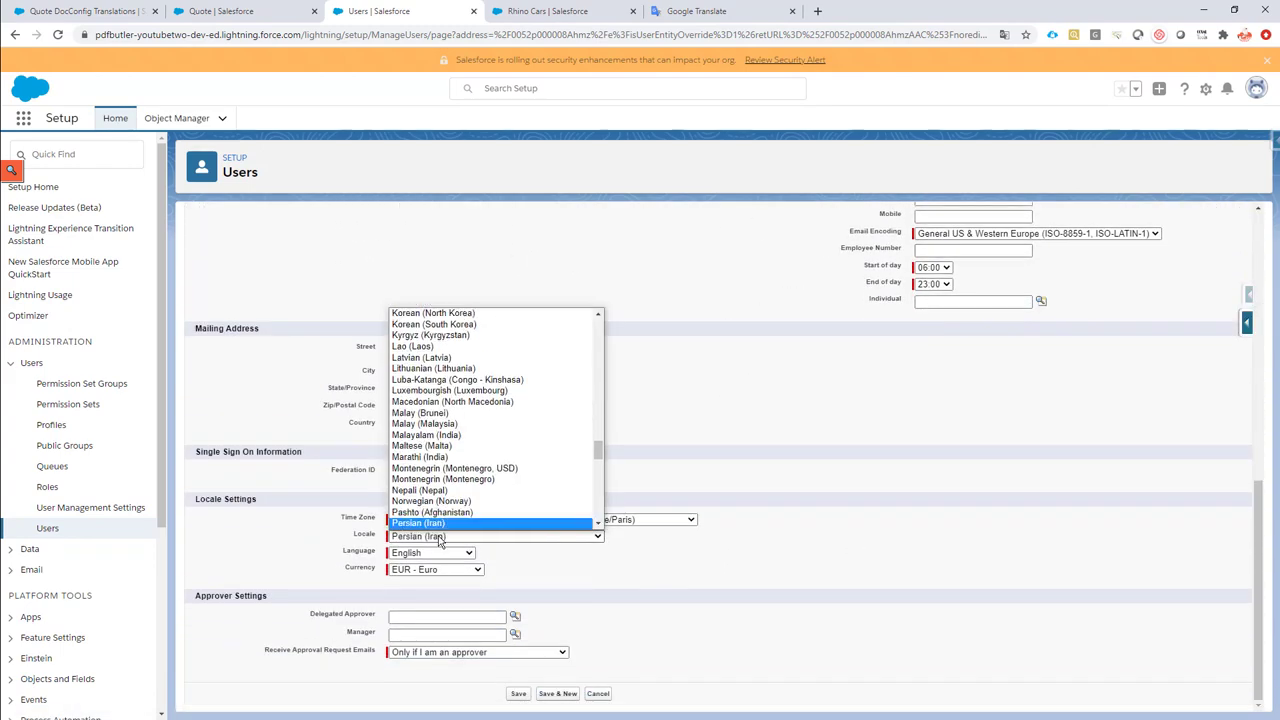
{"action": "scroll", "coordinate": [440, 510], "scroll_direction": "down", "scroll_amount": 3}
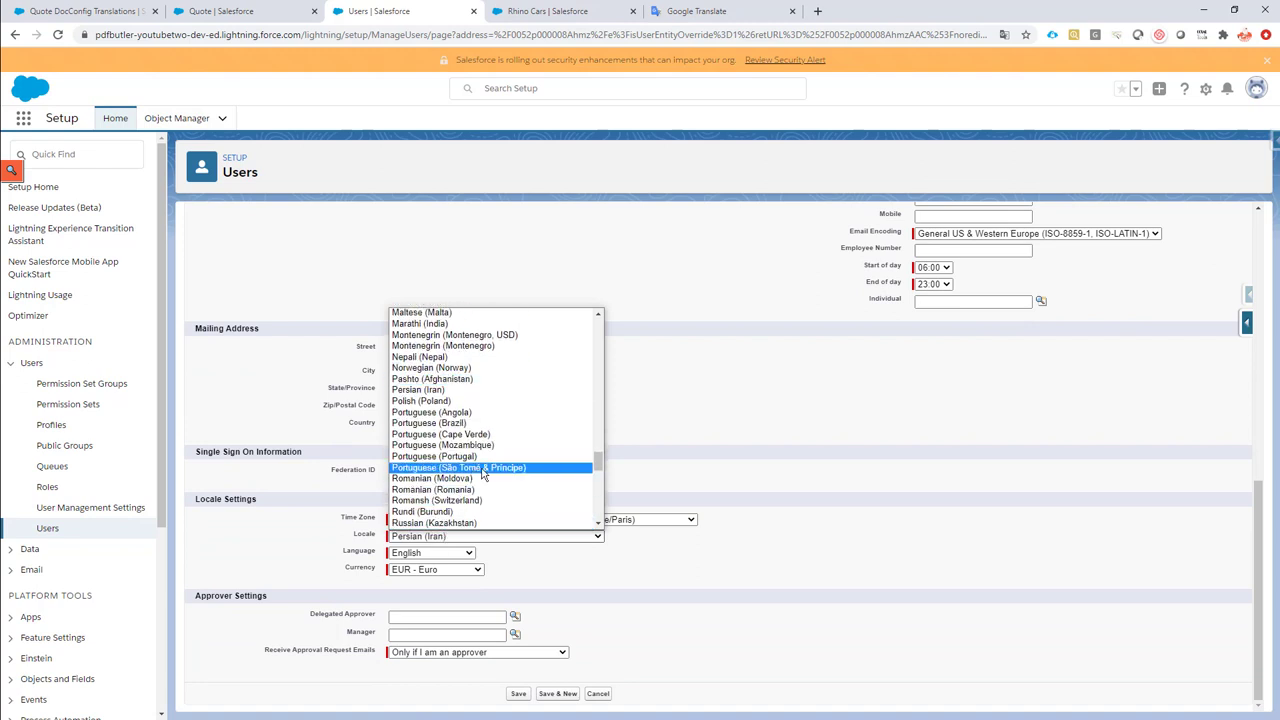
{"action": "scroll", "coordinate": [490, 472], "scroll_direction": "down", "scroll_amount": 1}
{"action": "scroll", "coordinate": [490, 472], "scroll_direction": "up", "scroll_amount": 2}
{"action": "scroll", "coordinate": [490, 474], "scroll_direction": "down", "scroll_amount": 4}
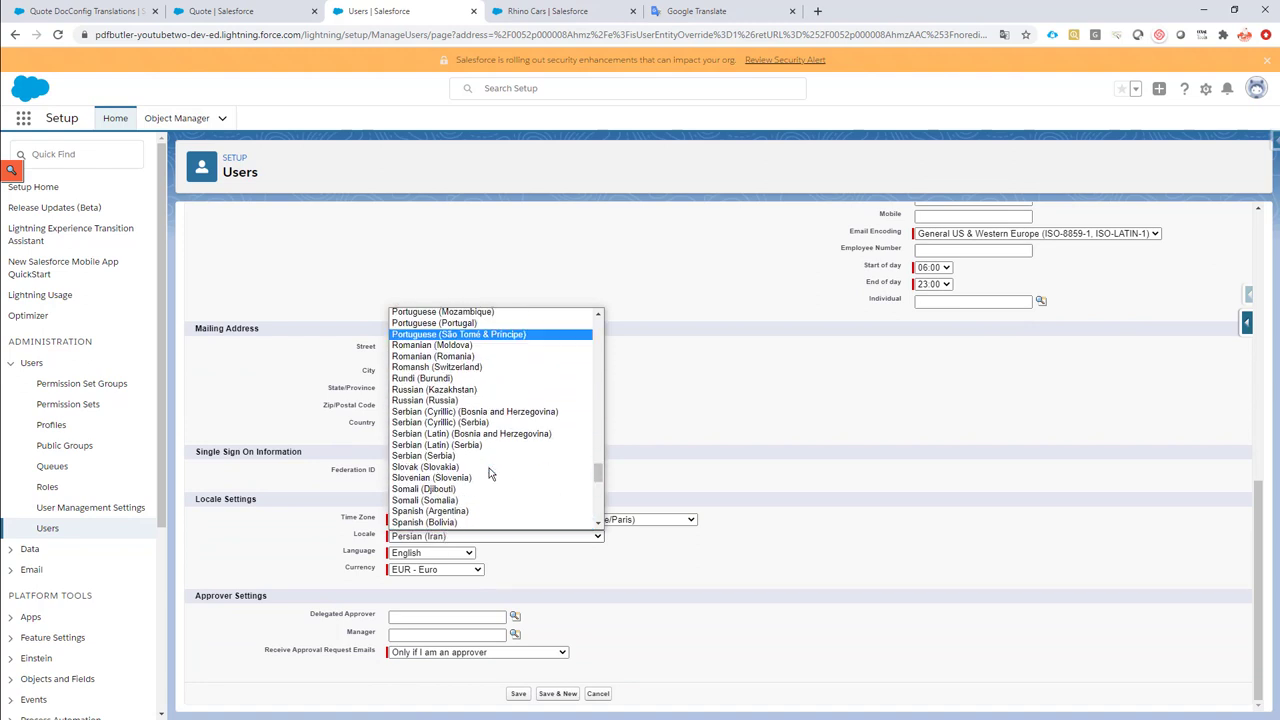
{"action": "mouse_move", "coordinate": [596, 475]}
{"action": "left_mouse_down"}
{"action": "mouse_move", "coordinate": [597, 452]}
{"action": "mouse_move", "coordinate": [598, 463]}
{"action": "left_mouse_up"}
{"action": "left_click", "coordinate": [485, 455]}
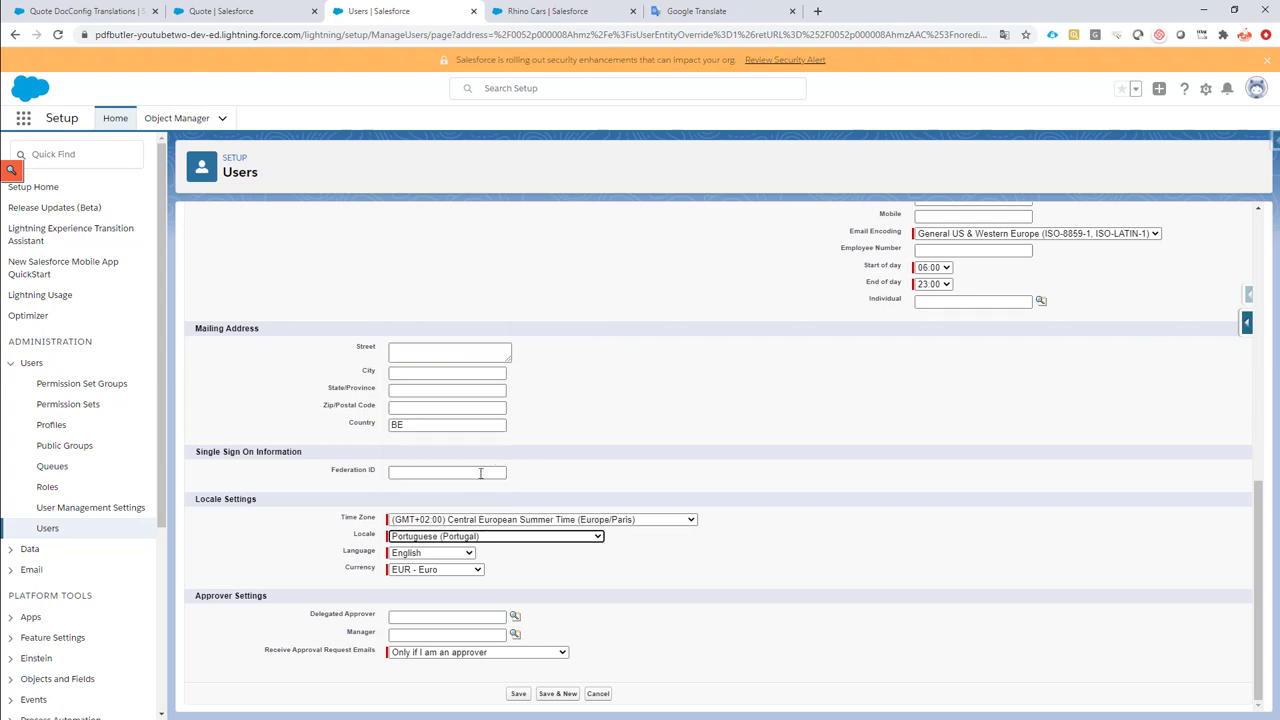
{"action": "left_click", "coordinate": [519, 694]}
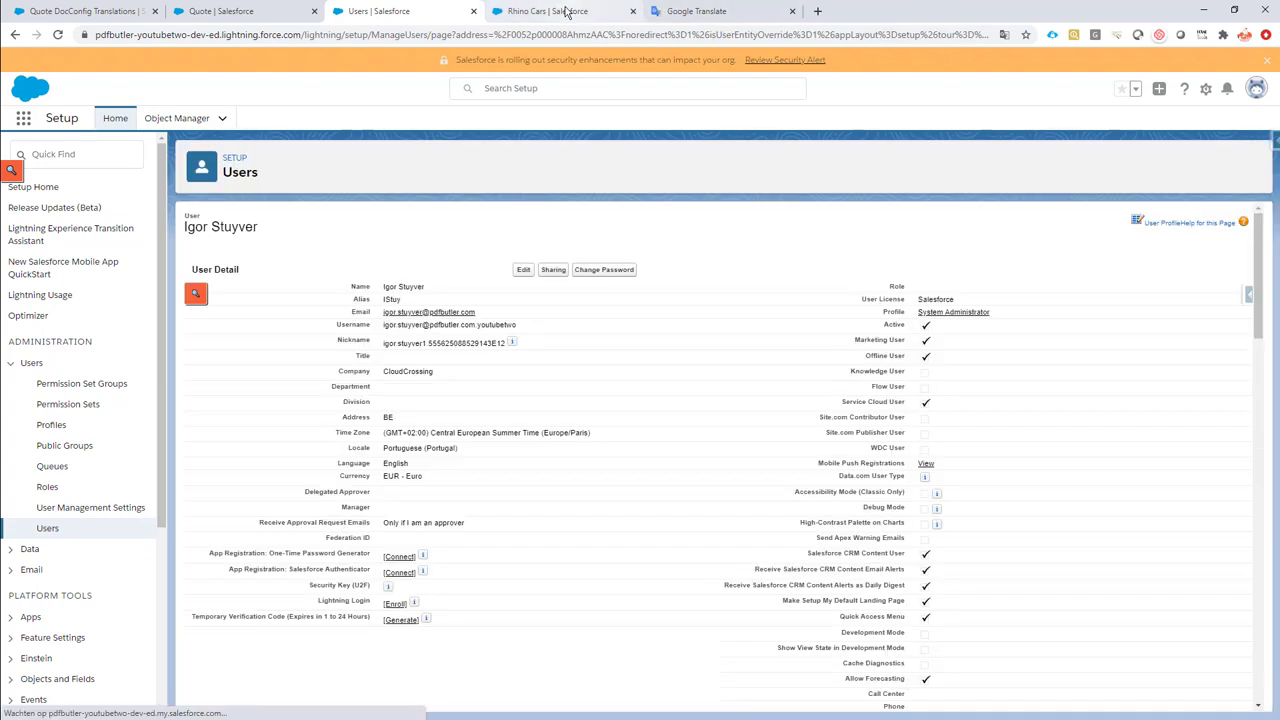
{"action": "left_click", "coordinate": [566, 14]}
- Reload the Rhino Cars opportunity to check for the Portuguese template name
{"action": "left_click", "coordinate": [58, 35]}
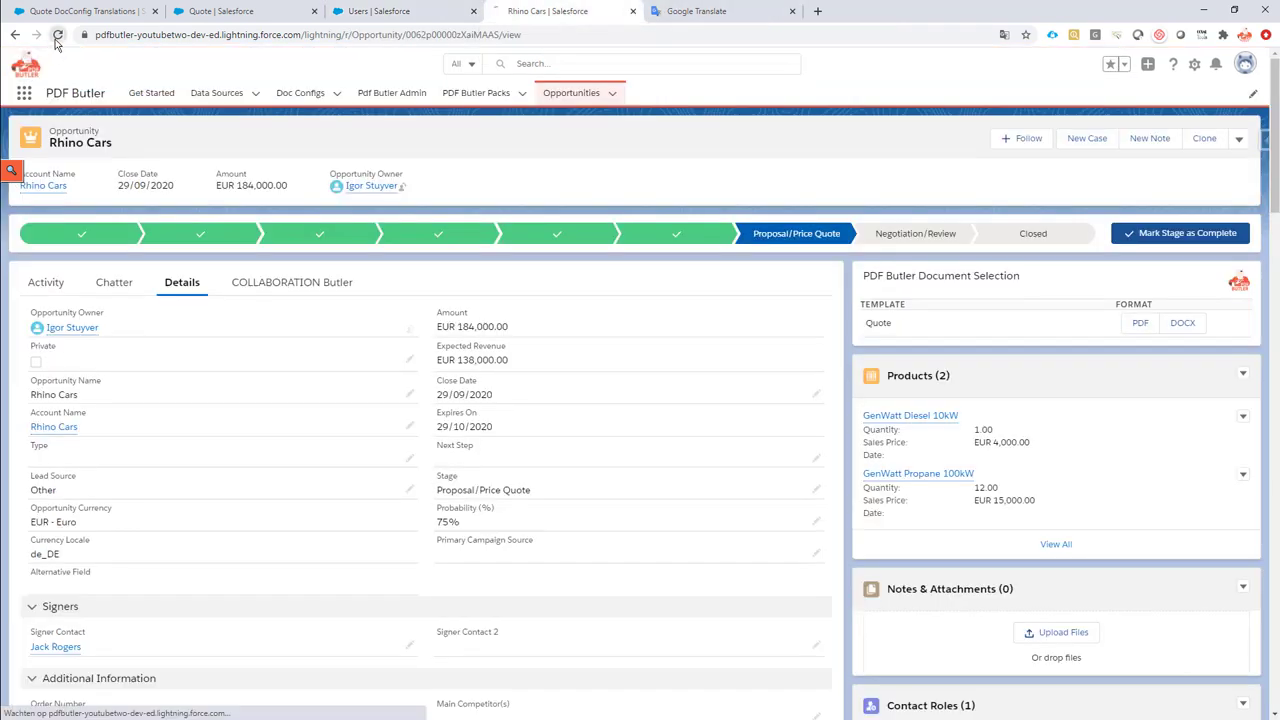